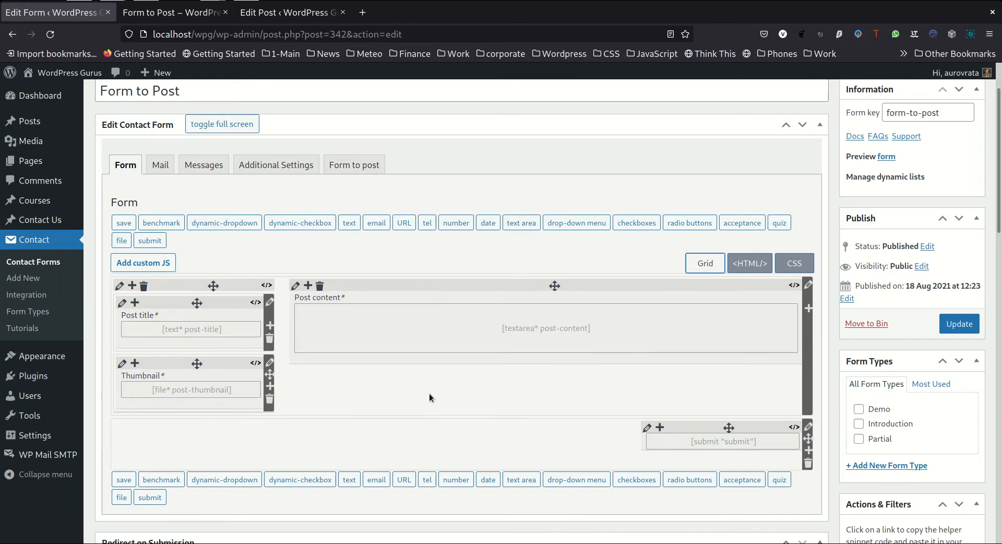
Add a form row beneath the Thumbnail field and label it Categories
scroll(429, 393, "down", 2)
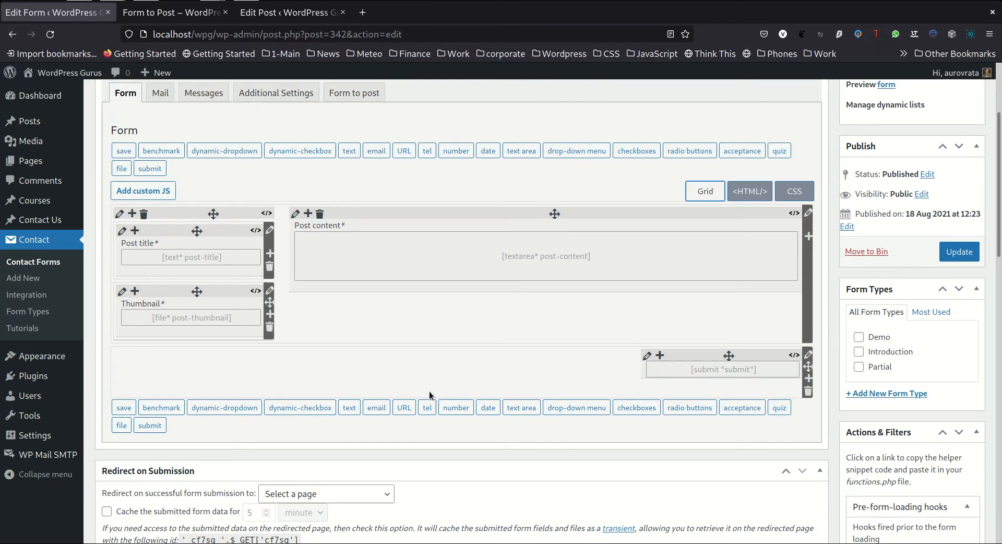
left_click(270, 314)
left_click(149, 363)
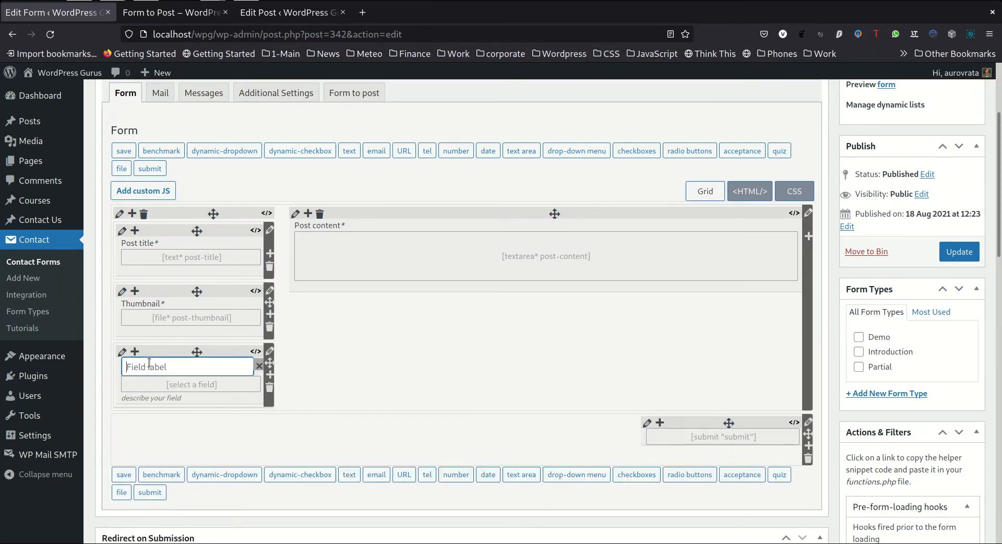
type("Categories")
Insert a required drop-down menu tag named post-category, without options, into the Categories field and update the form
left_click(185, 383)
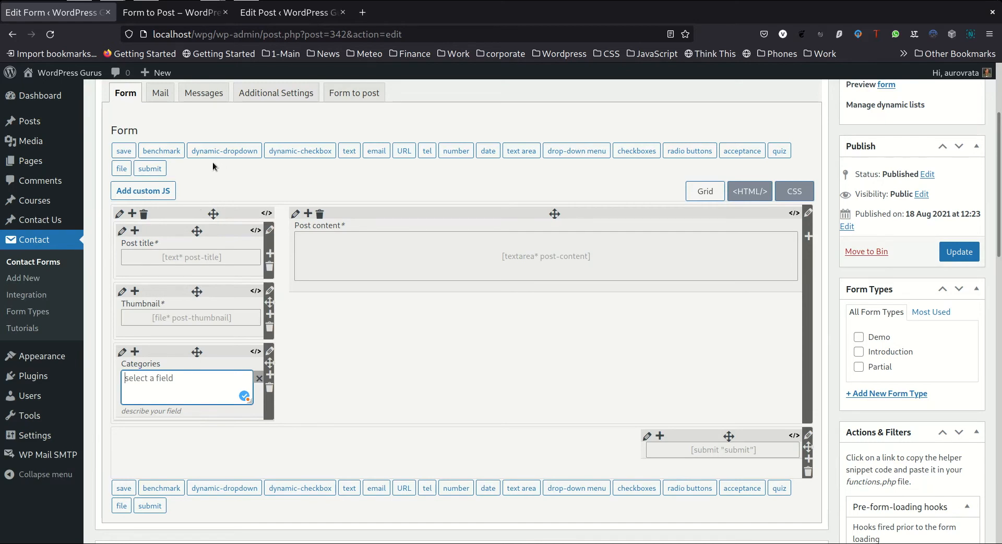
left_click(584, 151)
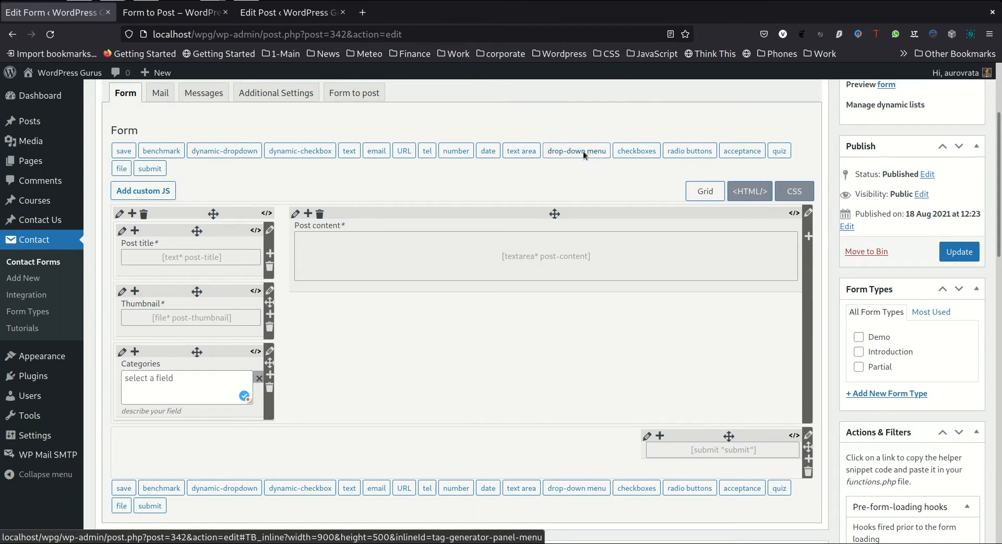
triple_click(485, 249)
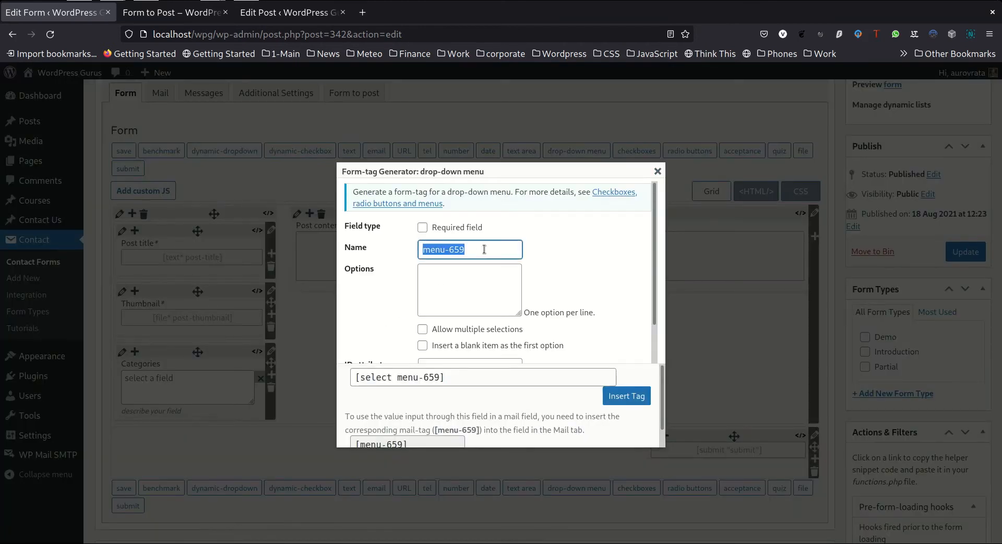
type("post-category")
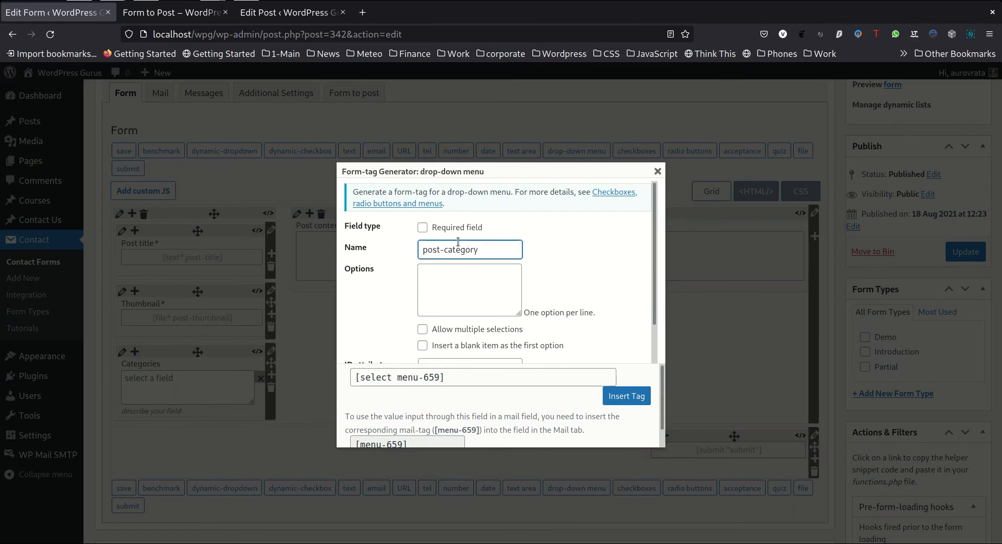
left_click(424, 229)
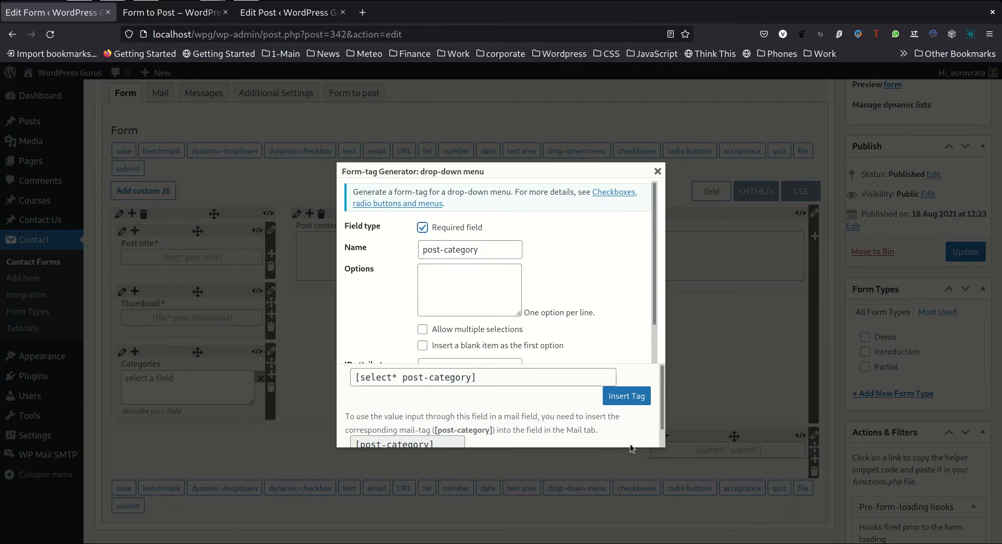
left_click(627, 397)
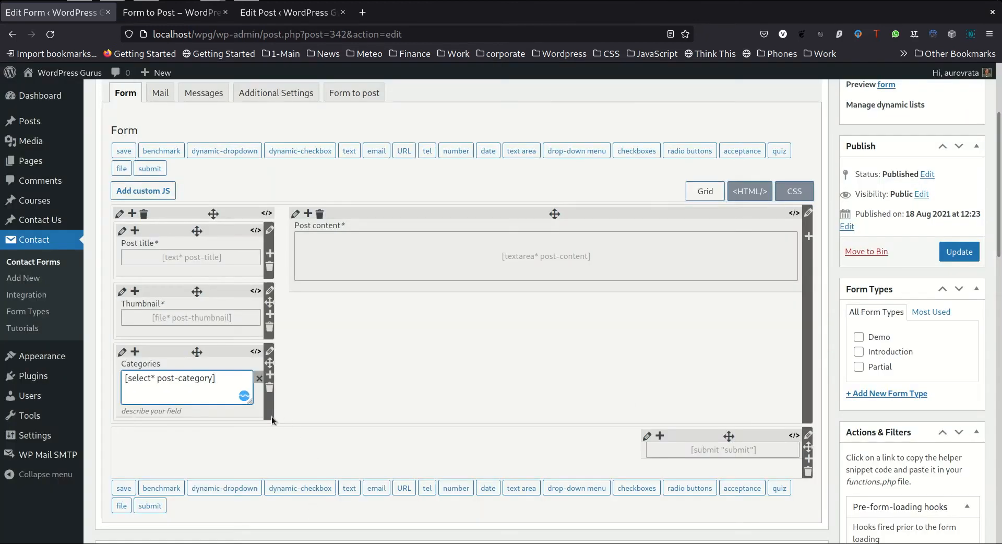
left_click(222, 411)
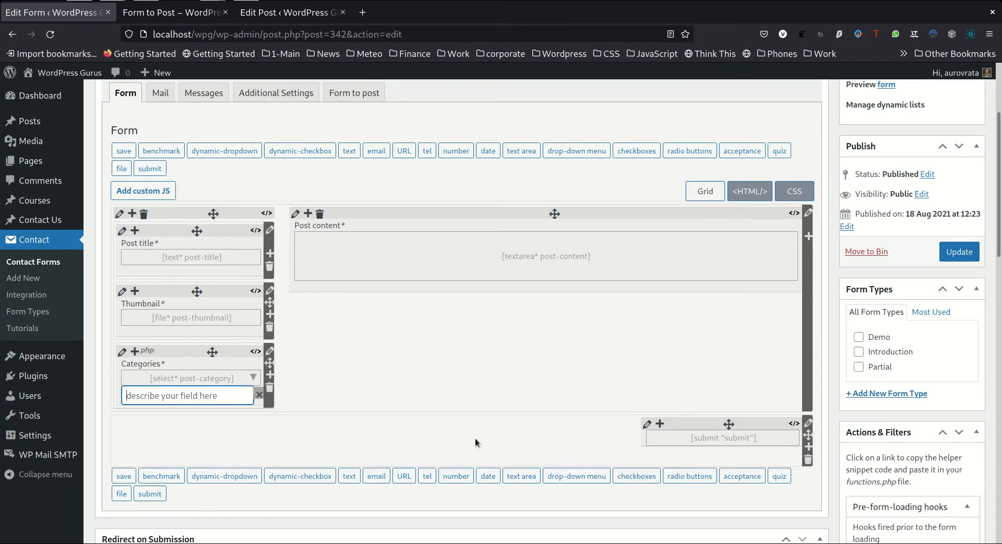
left_click(961, 248)
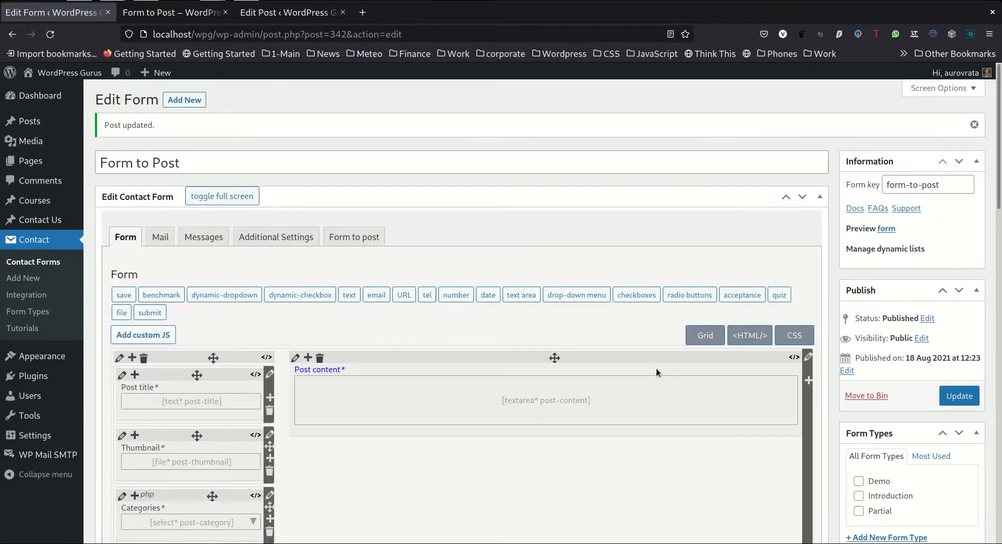
Add a taxonomy mapping row in the form's Form to post settings
scroll(657, 368, "down", 2)
scroll(656, 370, "down", 2)
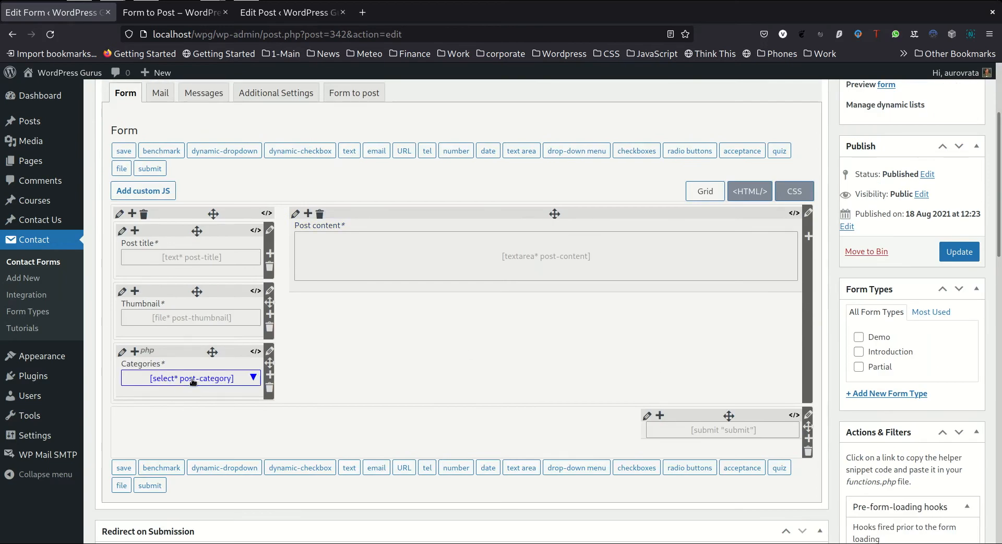
scroll(191, 431, "up", 4)
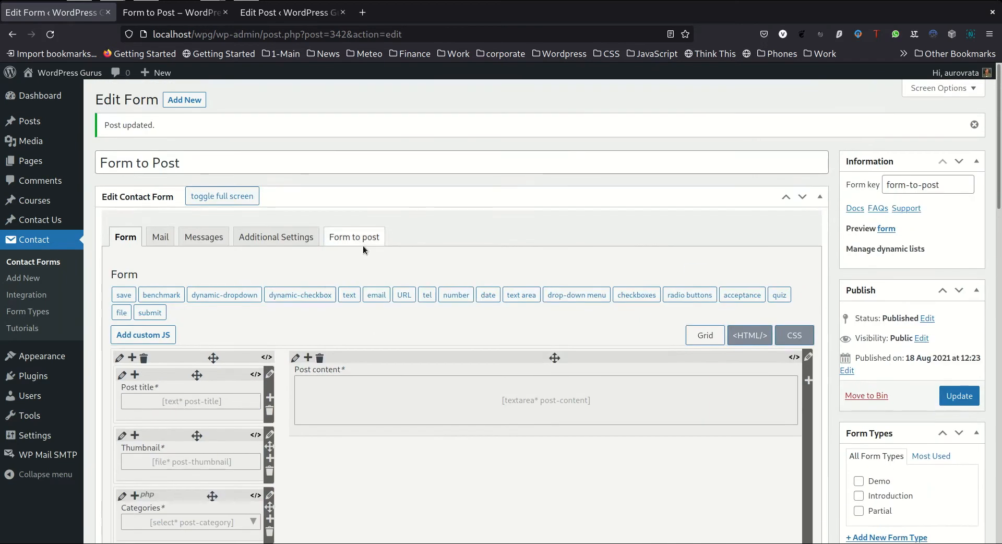
left_click(360, 239)
scroll(525, 237, "down", 10)
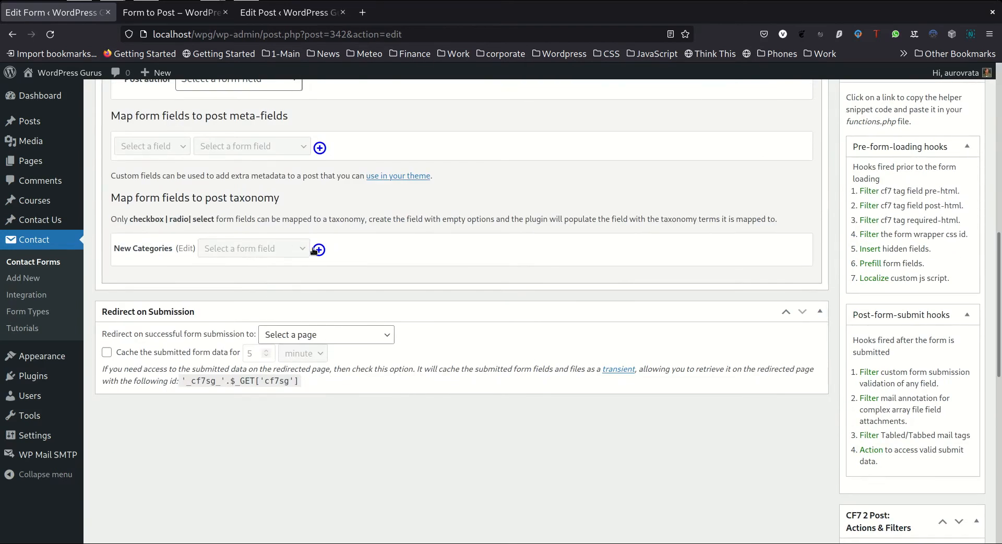
scroll(324, 230, "up", 1)
scroll(324, 230, "up", 8)
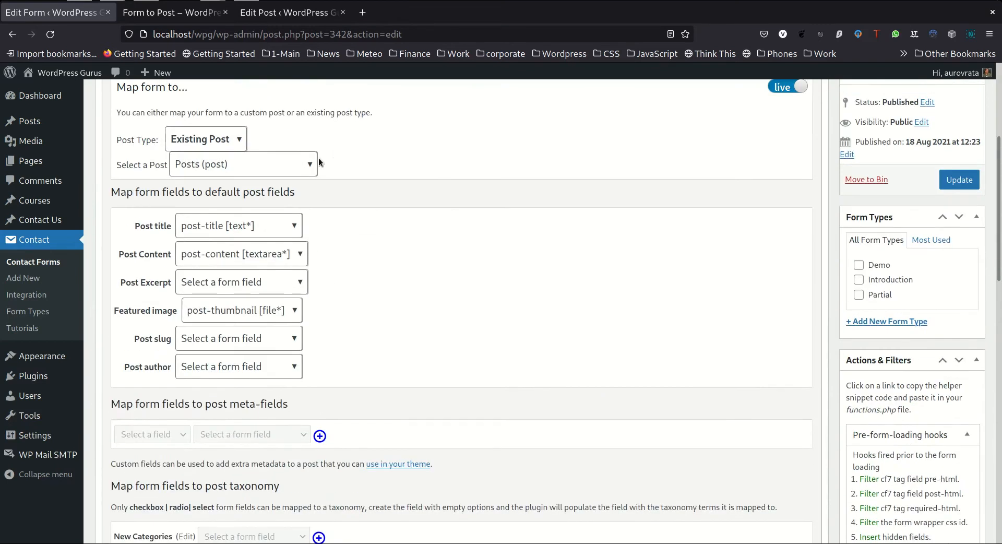
scroll(371, 190, "down", 8)
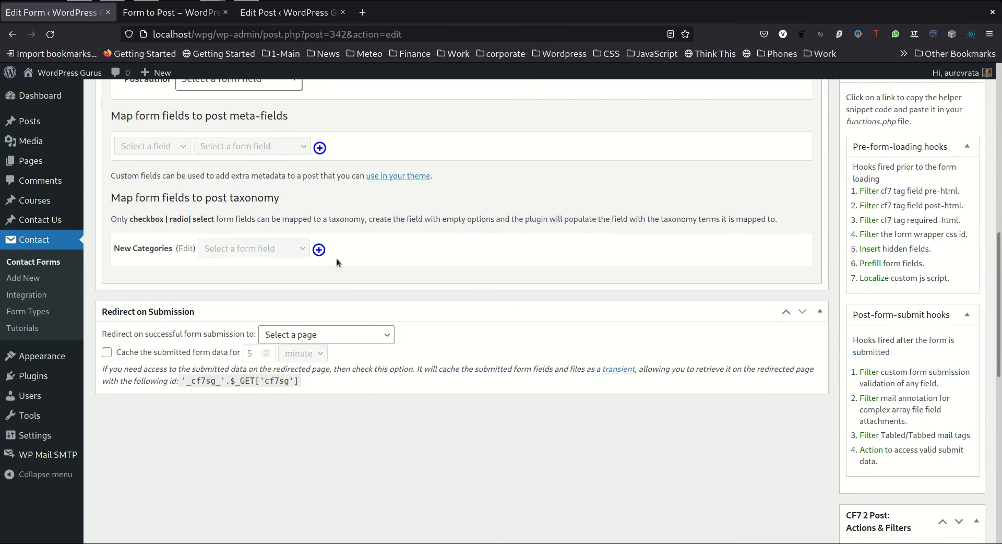
left_click(319, 251)
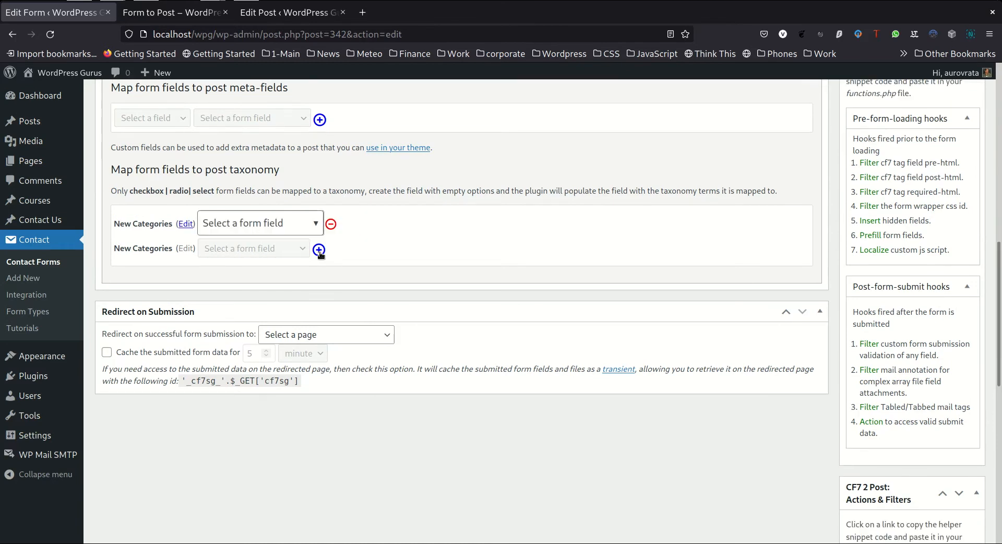
Assign the existing Post Categories taxonomy to the new mapping row, accepting the live-form warning, and save the row
left_click(186, 224)
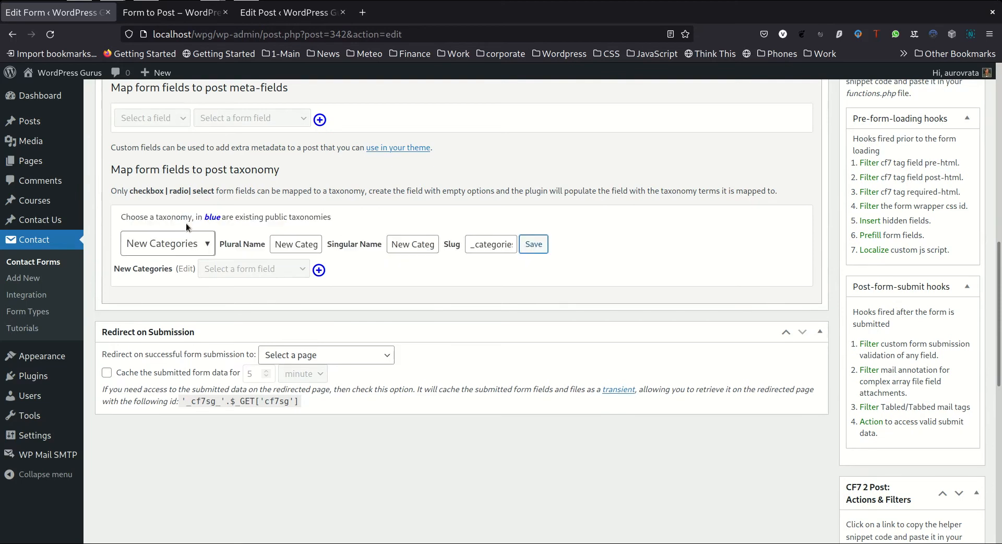
left_click(191, 249)
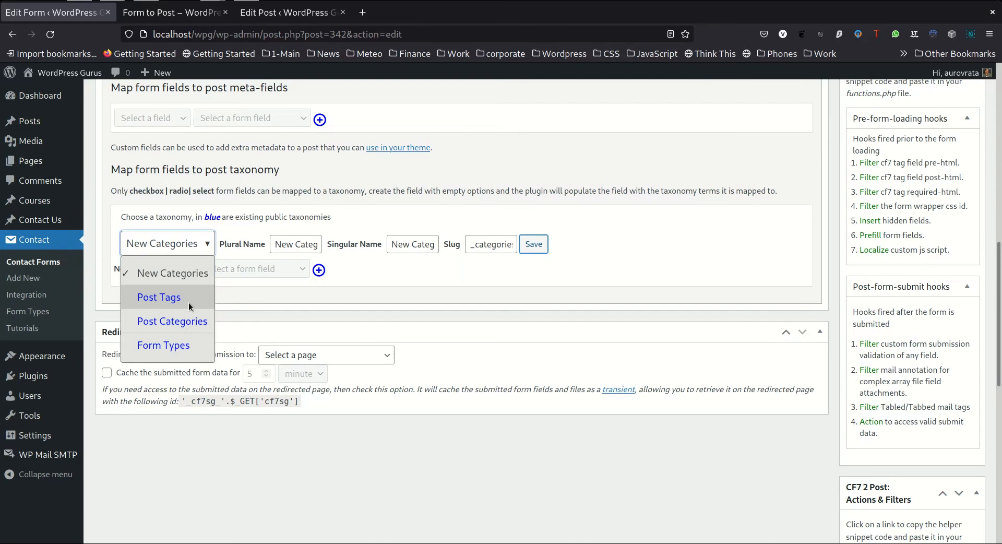
left_click(197, 321)
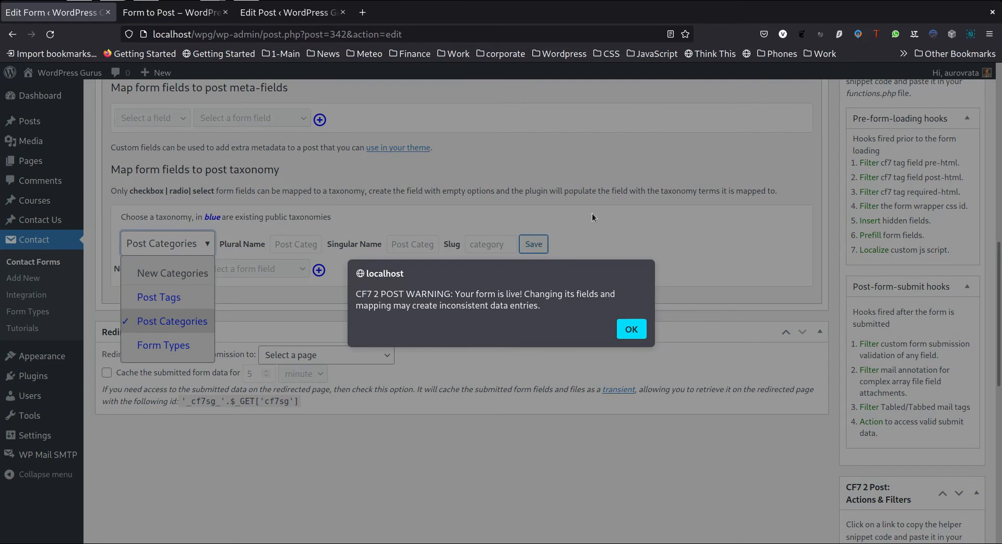
left_click(631, 330)
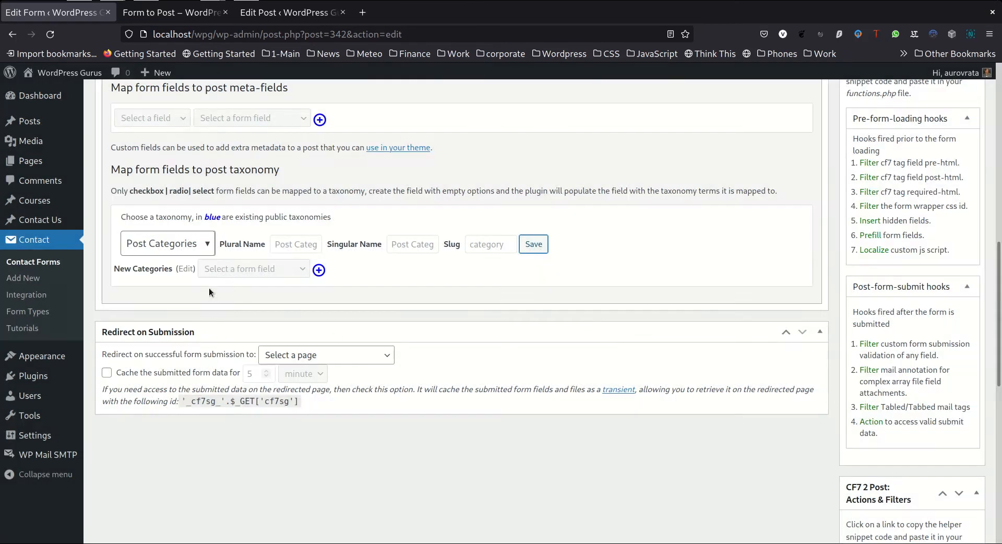
scroll(583, 395, "up", 2)
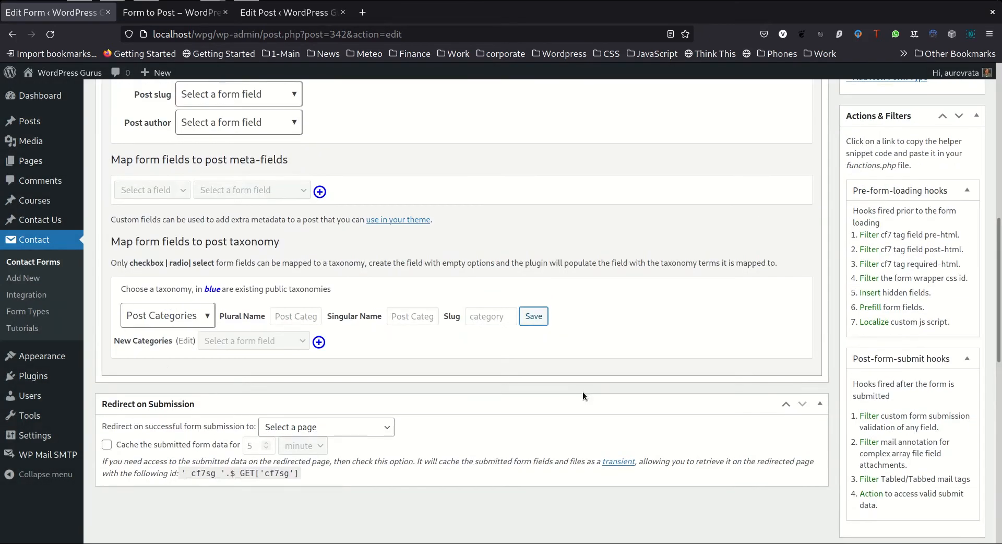
left_click(537, 317)
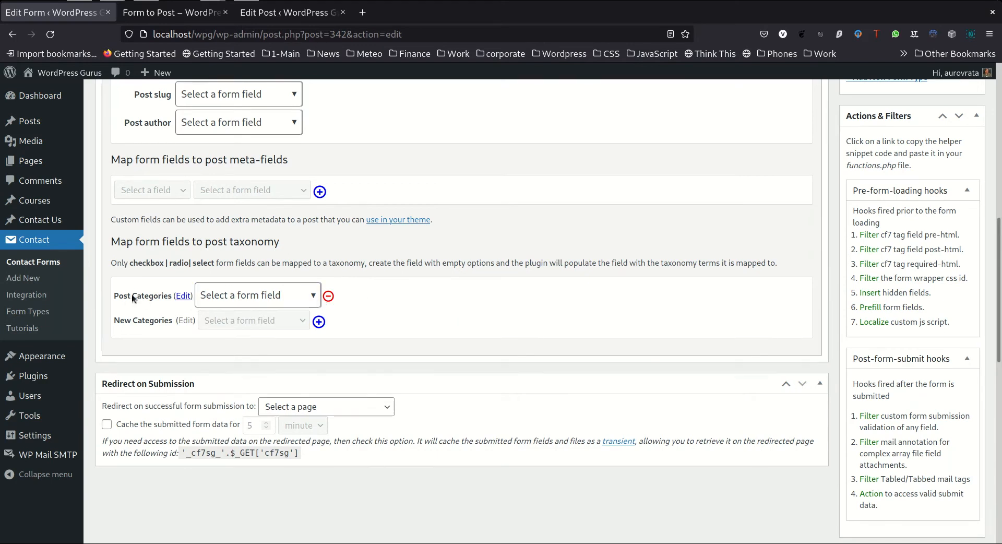
Map the Post Categories taxonomy to the post-category [select*] form field
left_click(252, 297)
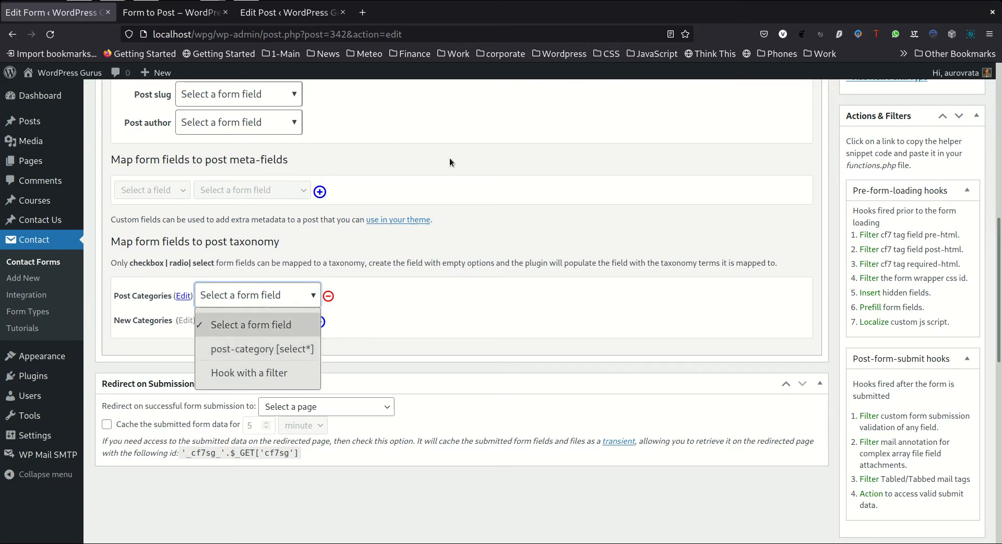
scroll(448, 152, "up", 3)
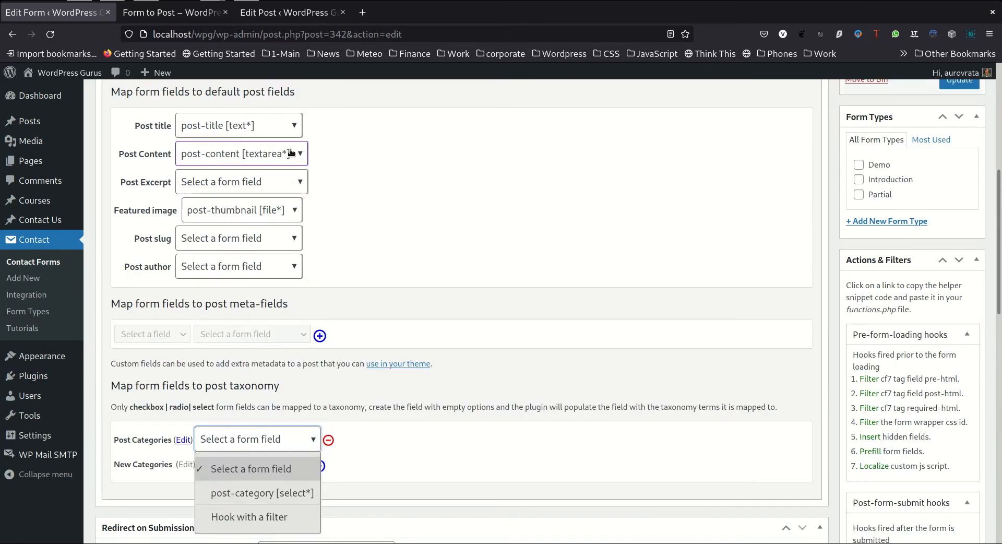
left_click(295, 126)
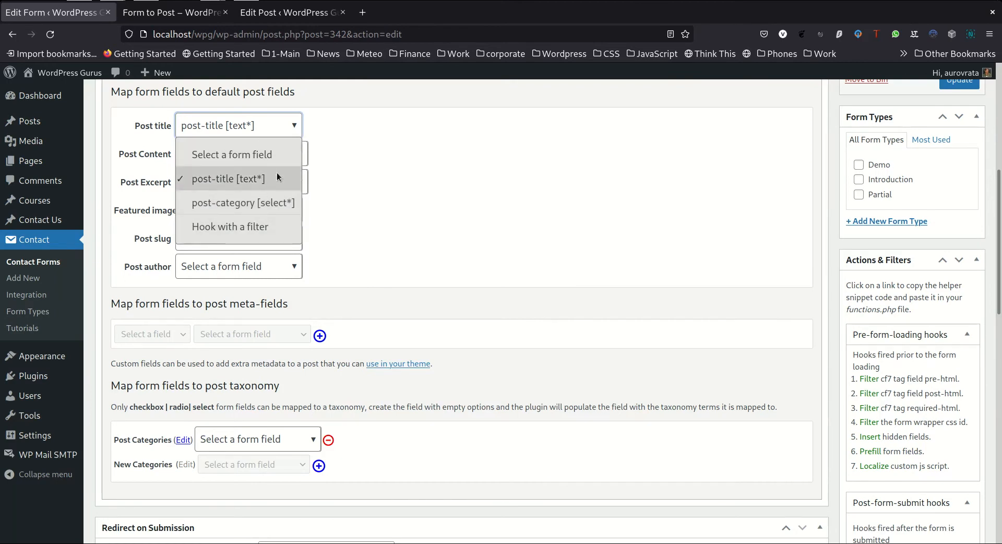
left_click(293, 126)
scroll(459, 193, "down", 3)
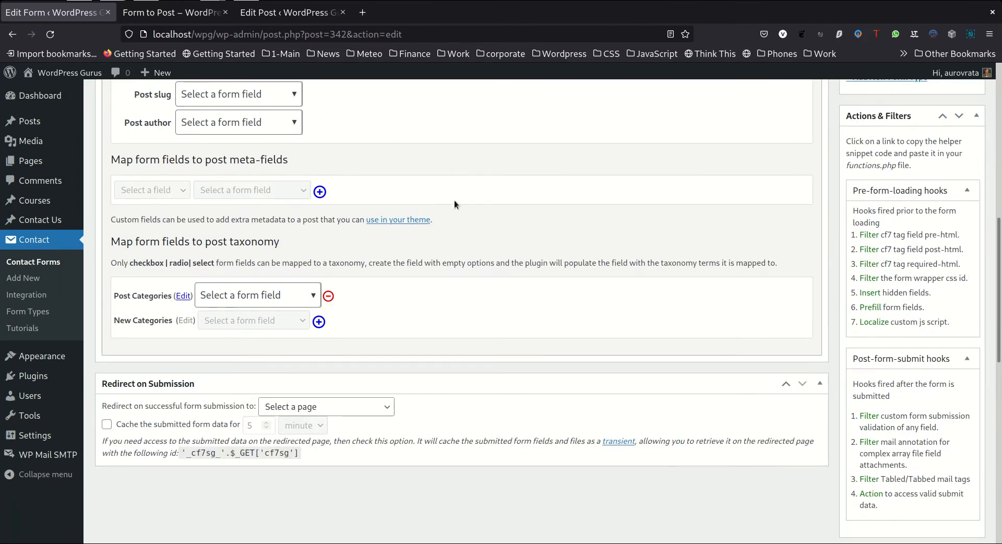
left_click(313, 296)
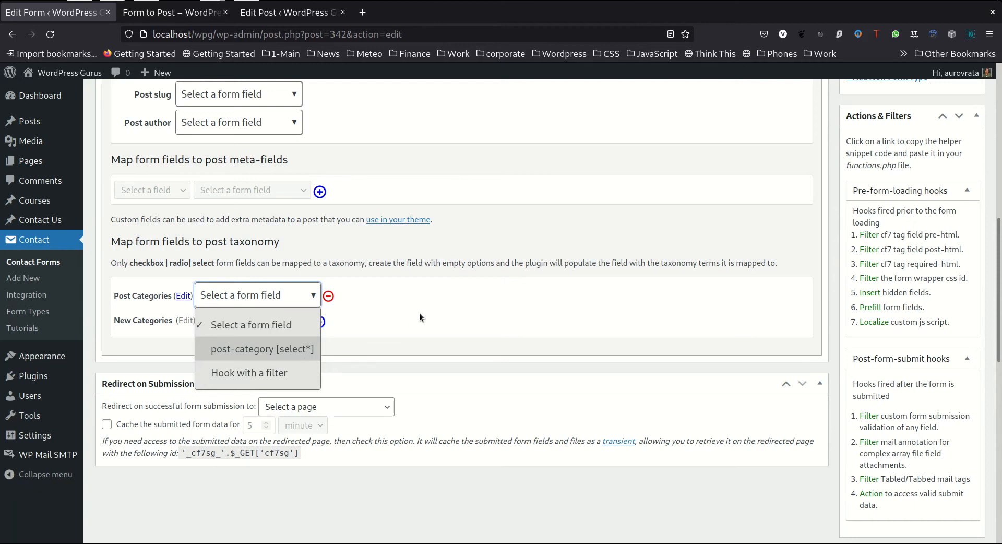
left_click(265, 349)
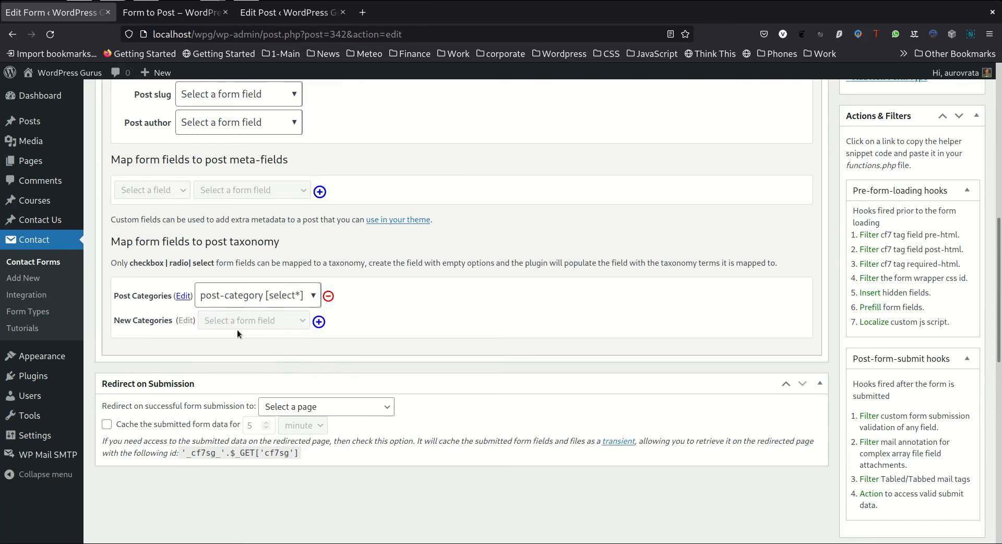
Switch the form-to-post mapping from draft to live and update the form
scroll(532, 314, "up", 6)
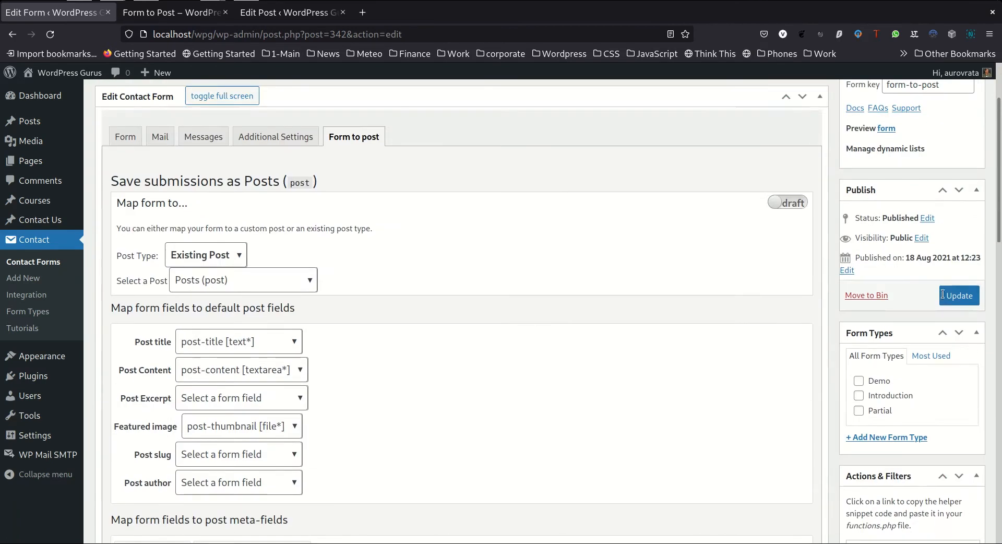
left_click(793, 201)
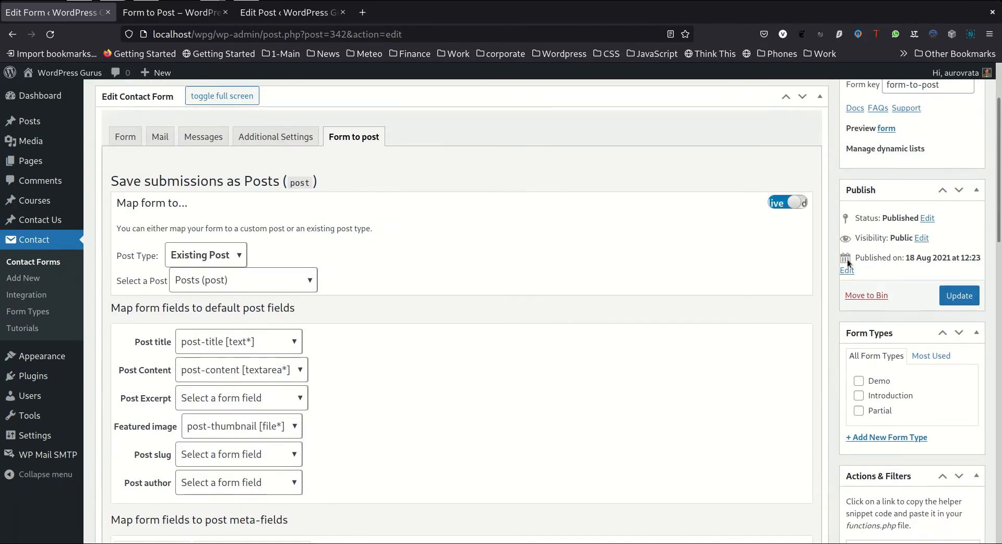
left_click(963, 296)
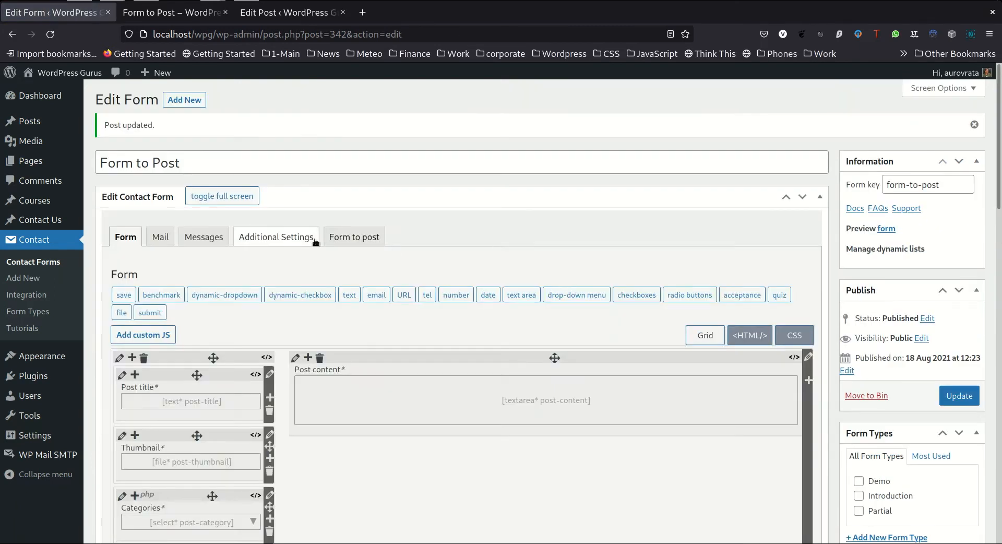
Check the saved category taxonomy mapping and live status in the Form to post settings
left_click(350, 237)
scroll(446, 241, "down", 8)
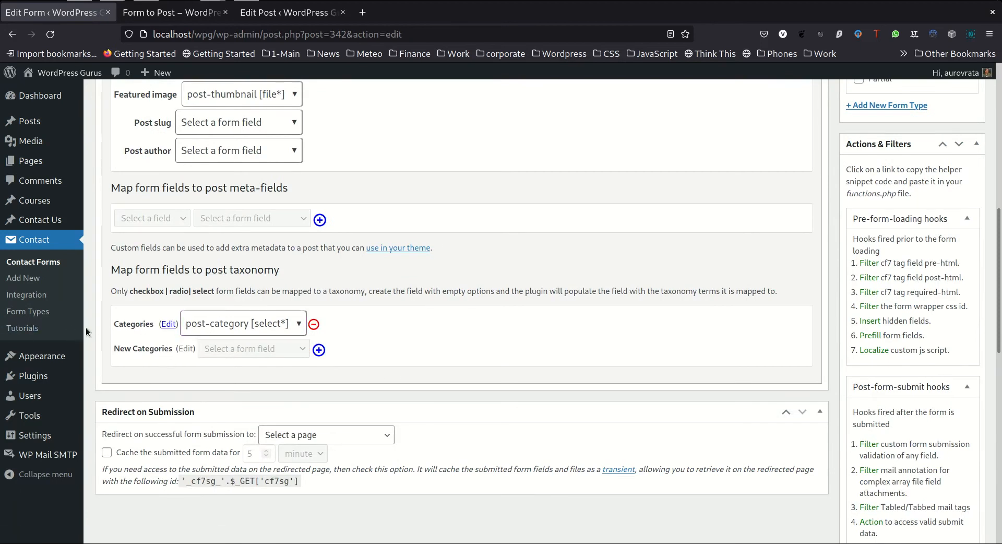
scroll(485, 328, "up", 7)
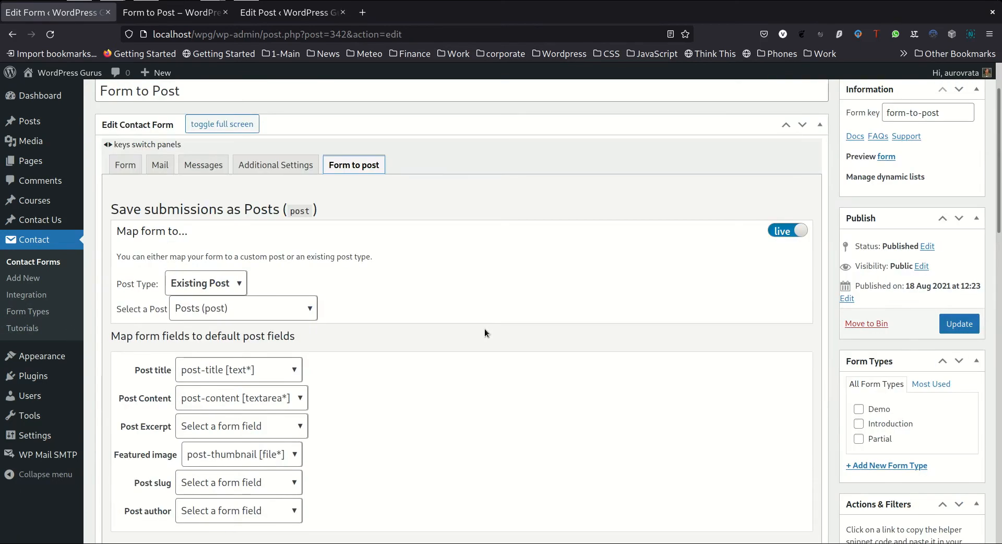
scroll(484, 323, "up", 2)
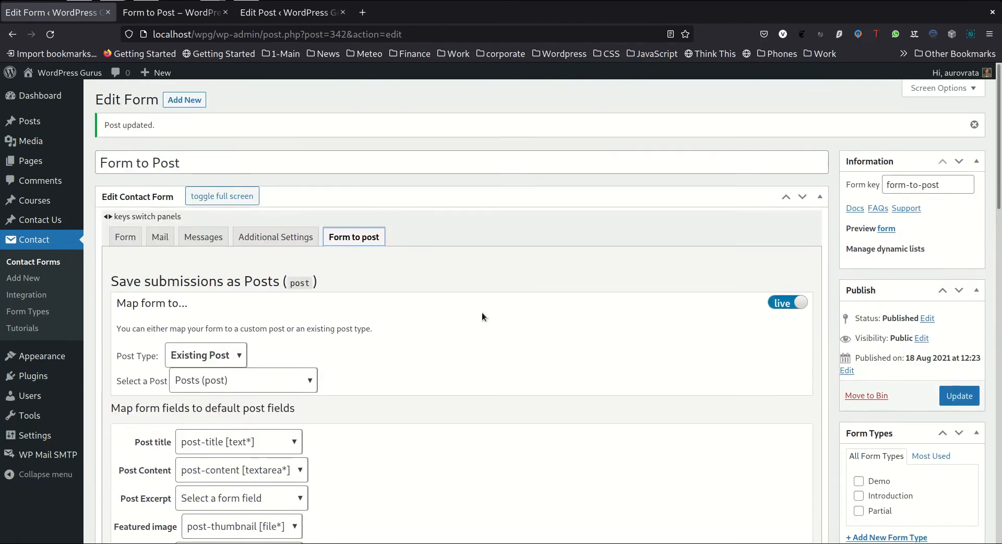
Reload the Form to Post preview and examine the options offered by the Categories drop-down
left_click(192, 20)
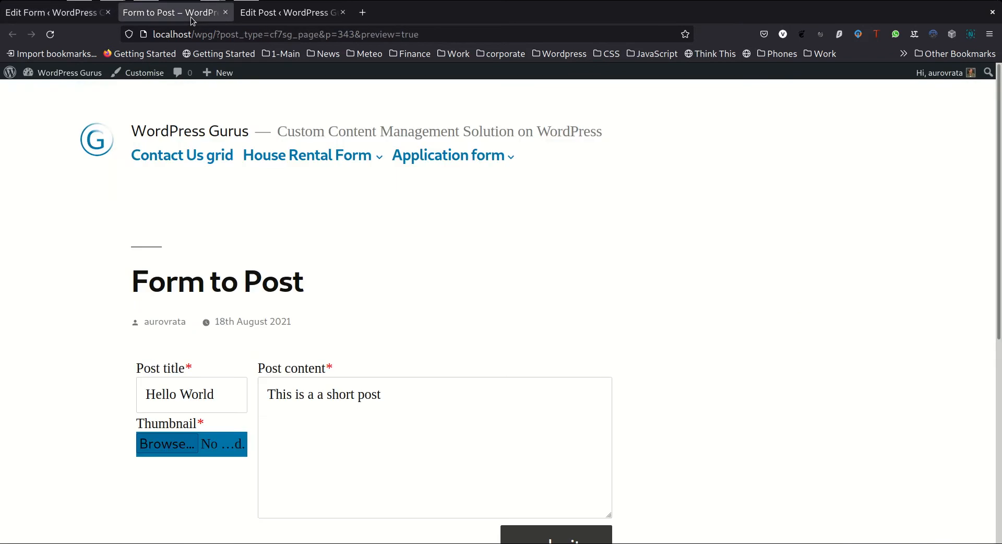
left_click(50, 34)
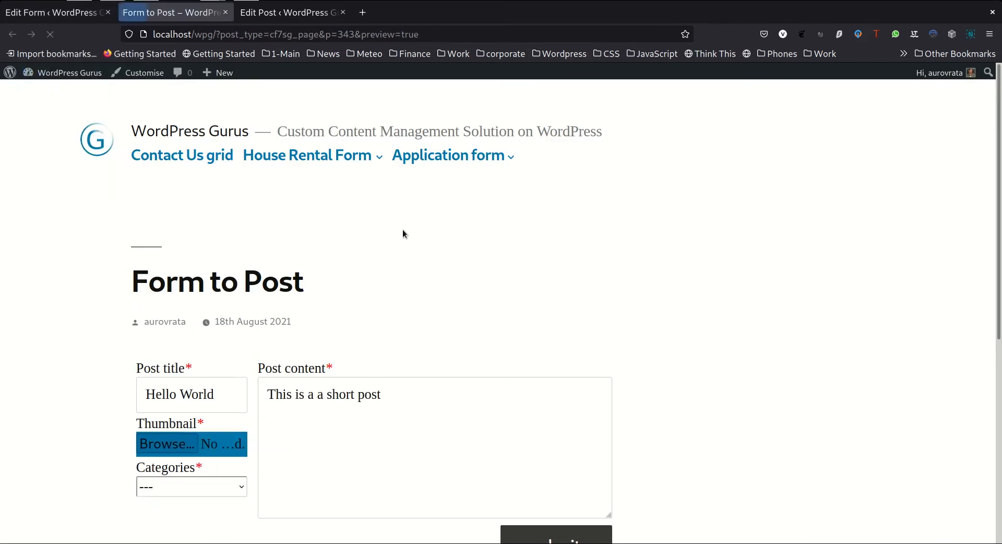
scroll(403, 230, "down", 1)
scroll(404, 232, "down", 4)
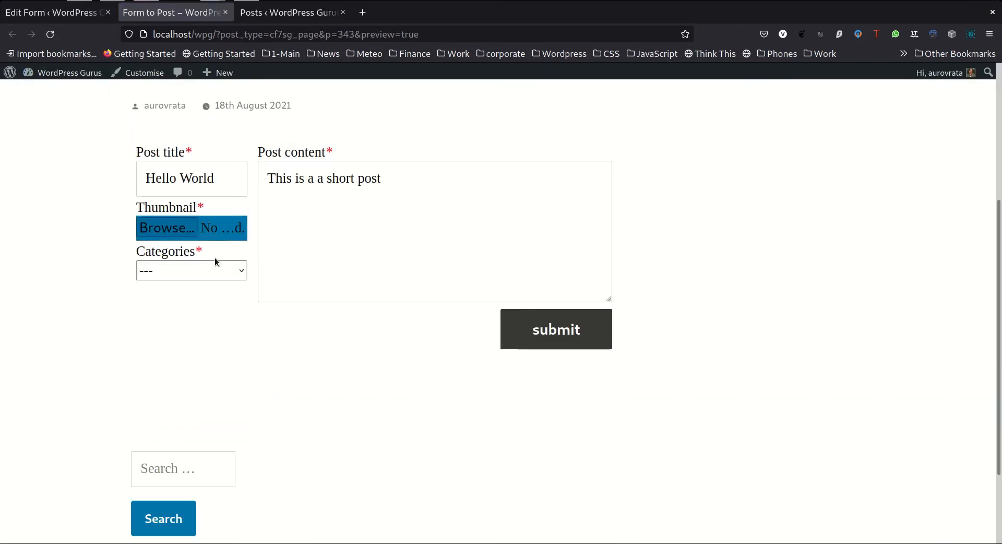
left_click(174, 267)
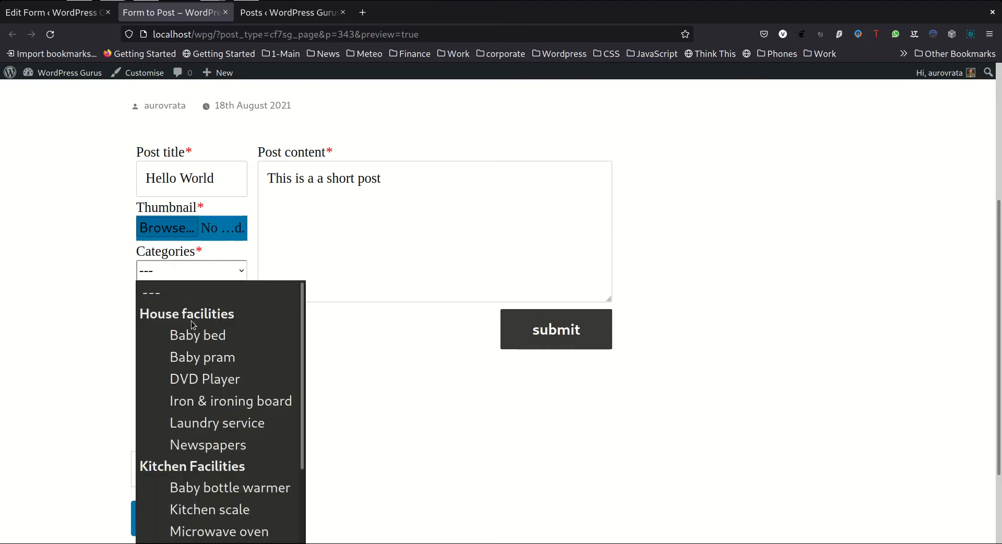
scroll(191, 321, "down", 2)
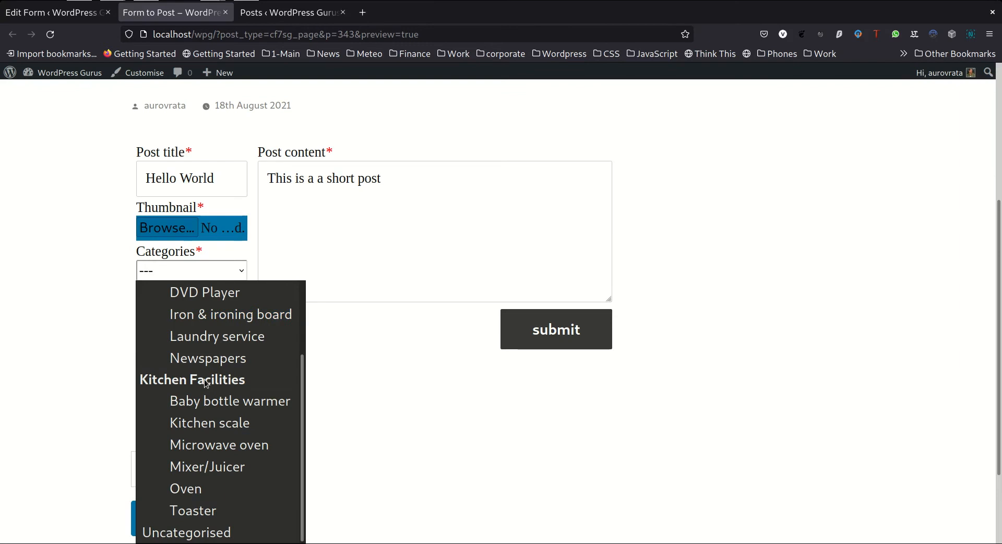
scroll(206, 383, "up", 2)
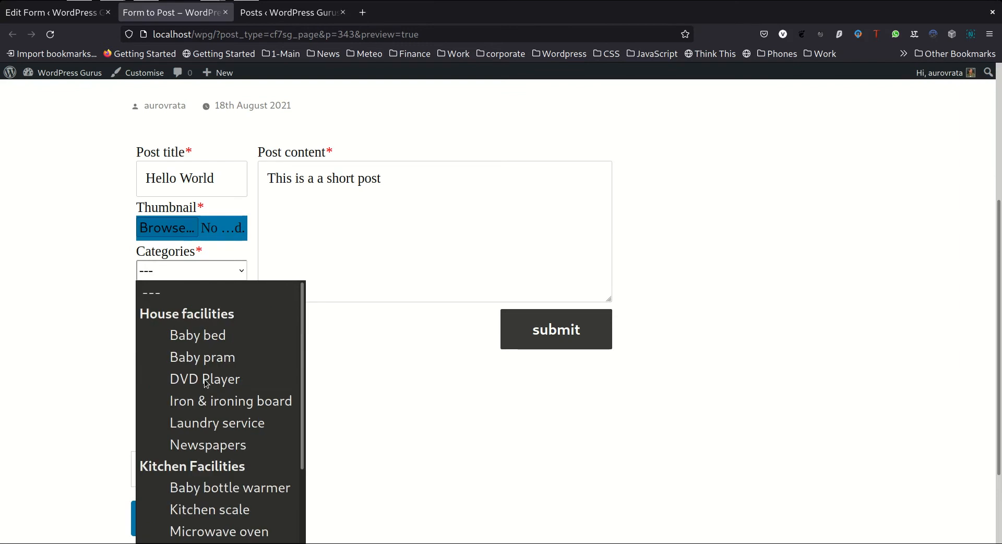
left_click(183, 270)
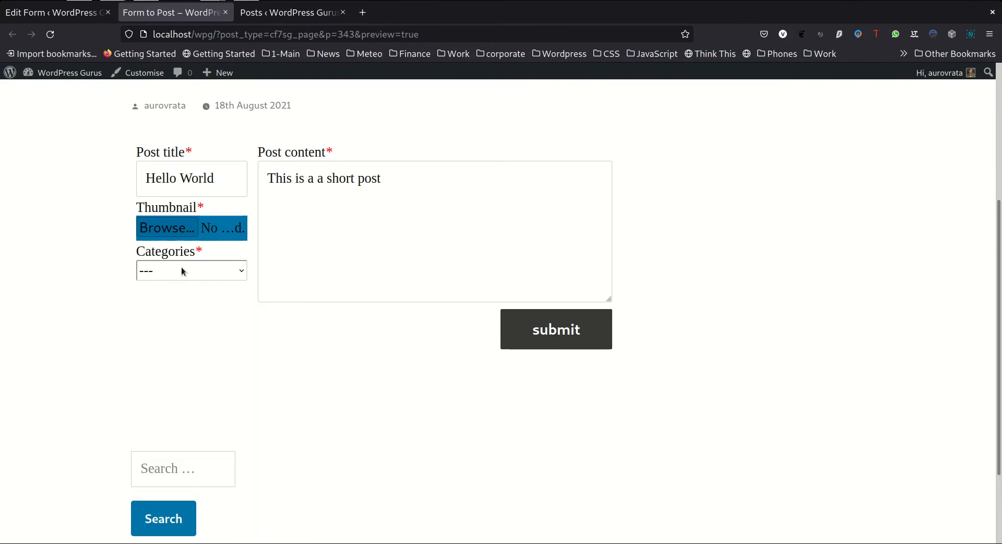
Review the post-category select tag in the form editor and its Categories taxonomy mapping in the Form to post settings
left_click(68, 16)
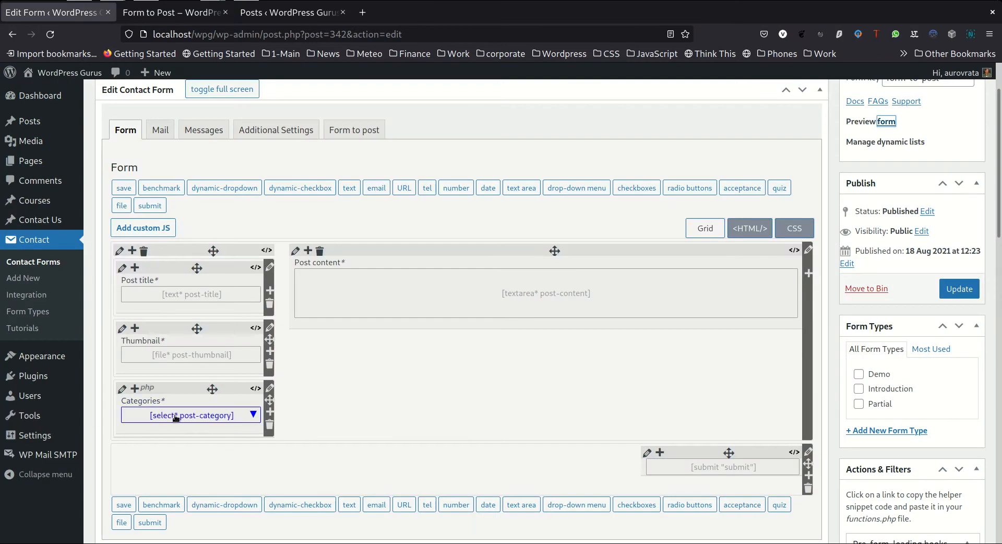
left_click(198, 416)
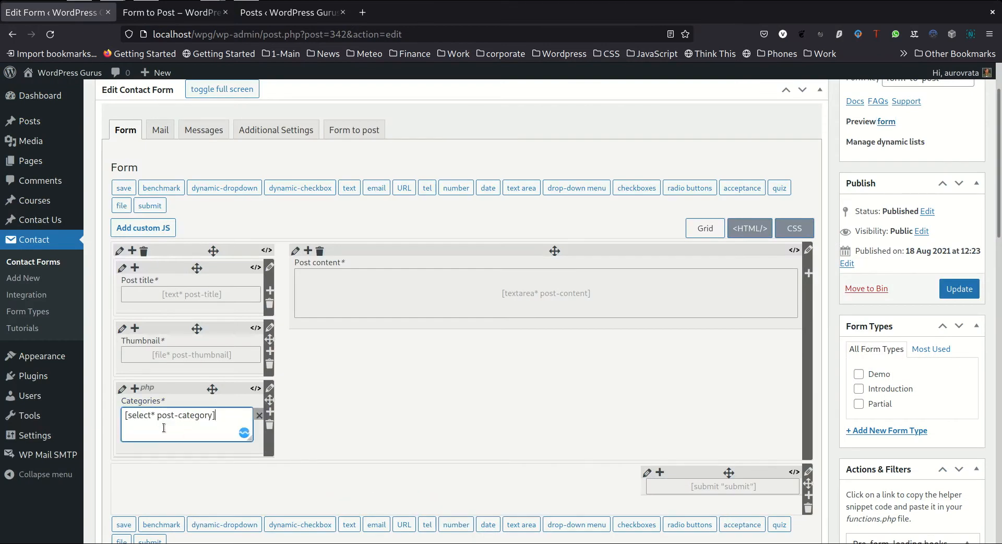
left_click(213, 415)
left_click(260, 417)
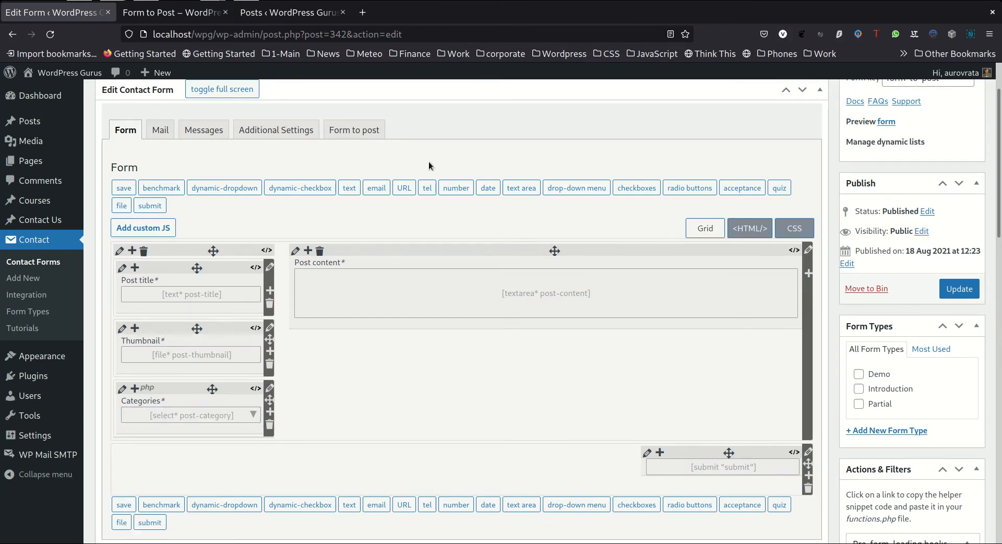
left_click(366, 129)
scroll(311, 345, "down", 8)
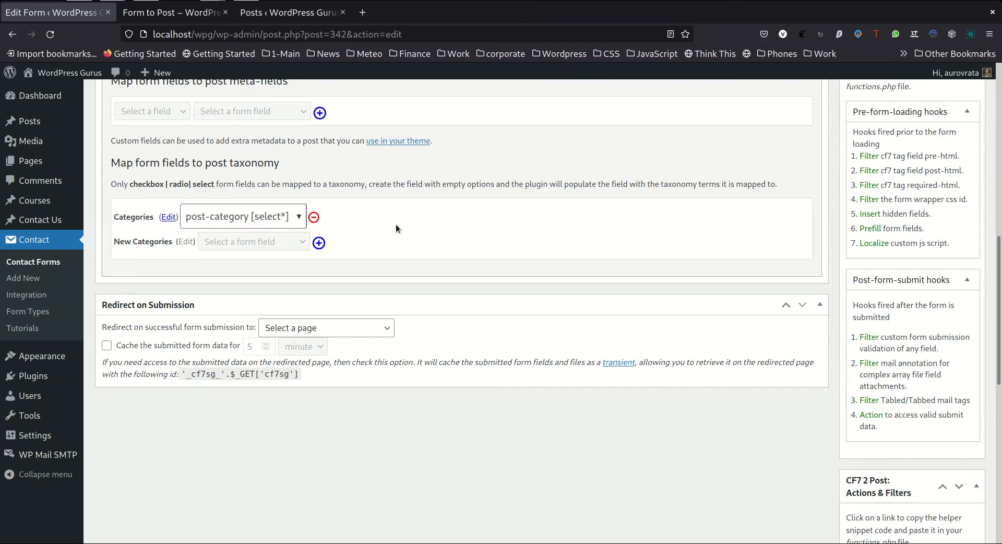
scroll(512, 263, "up", 3)
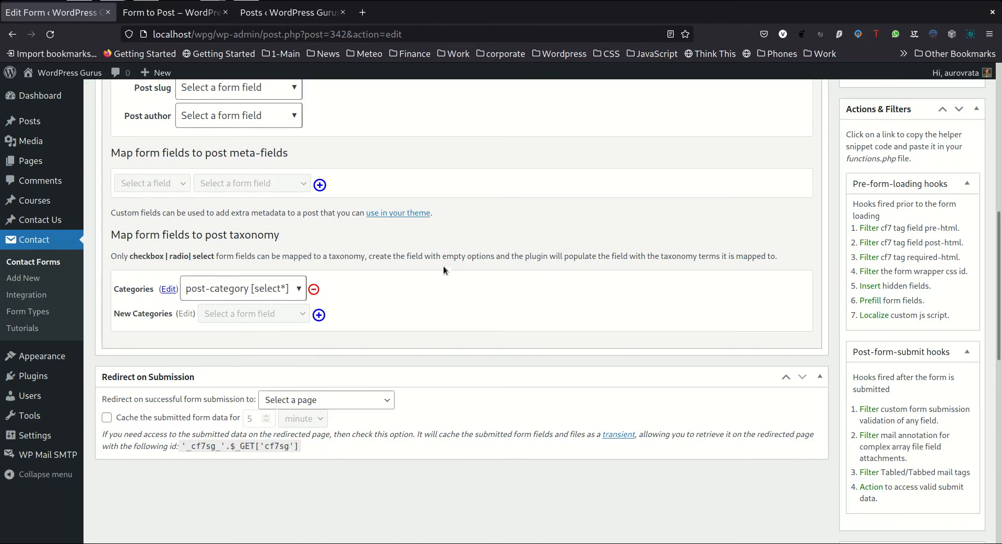
Recheck how the category terms are grouped in the preview form's Categories drop-down
left_click(182, 14)
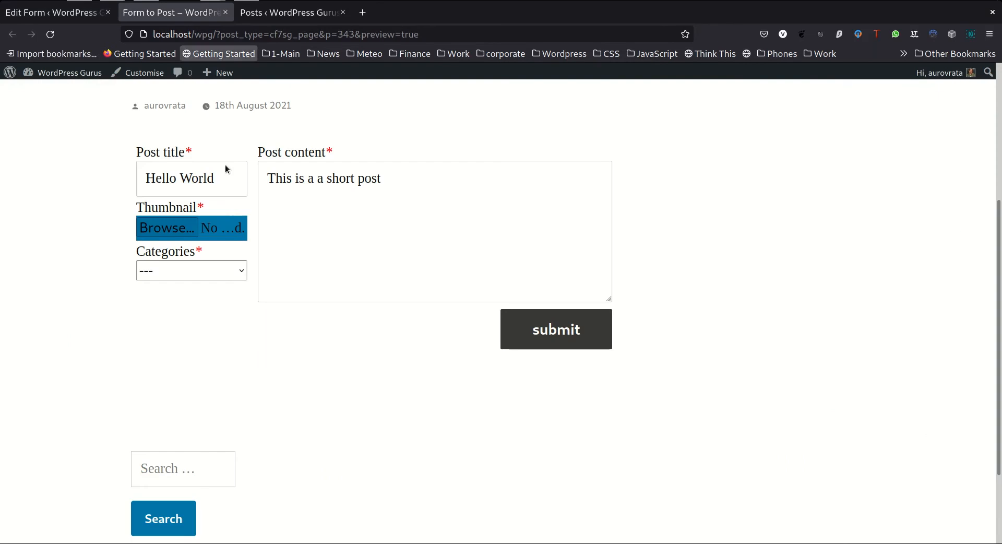
left_click(225, 274)
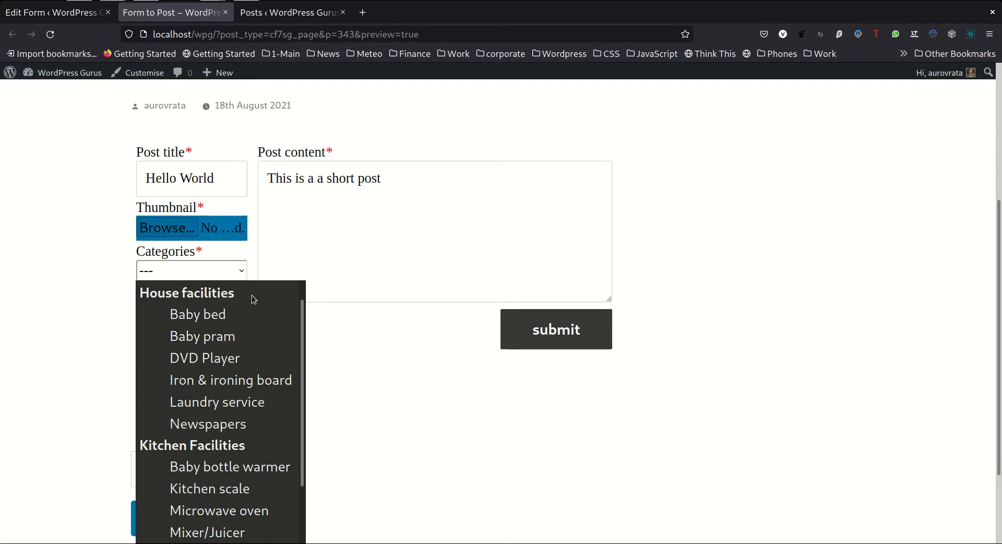
left_click(46, 16)
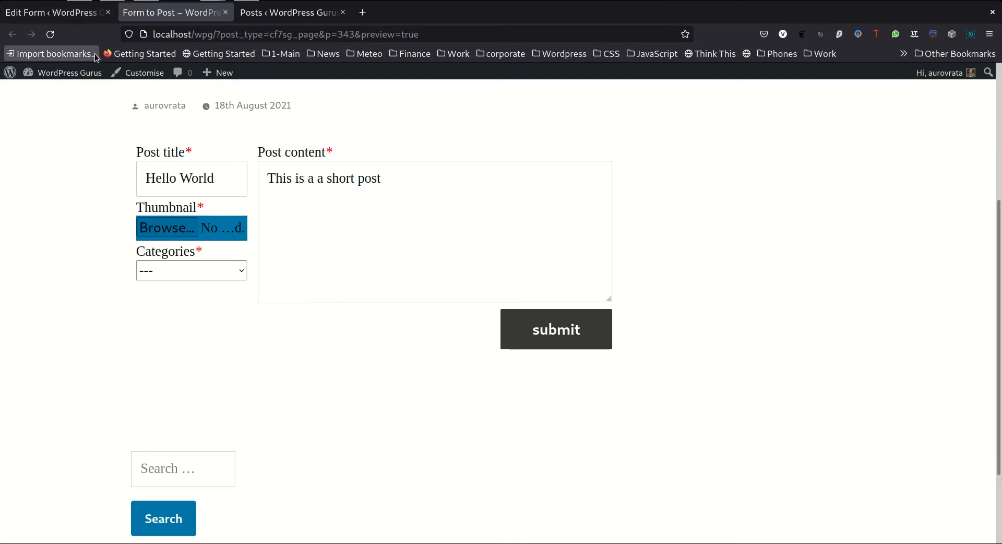
Examine the CF7 2 Post Actions & Filters in the form editor, including the term list filter under Form loading hooks
left_click(99, 16)
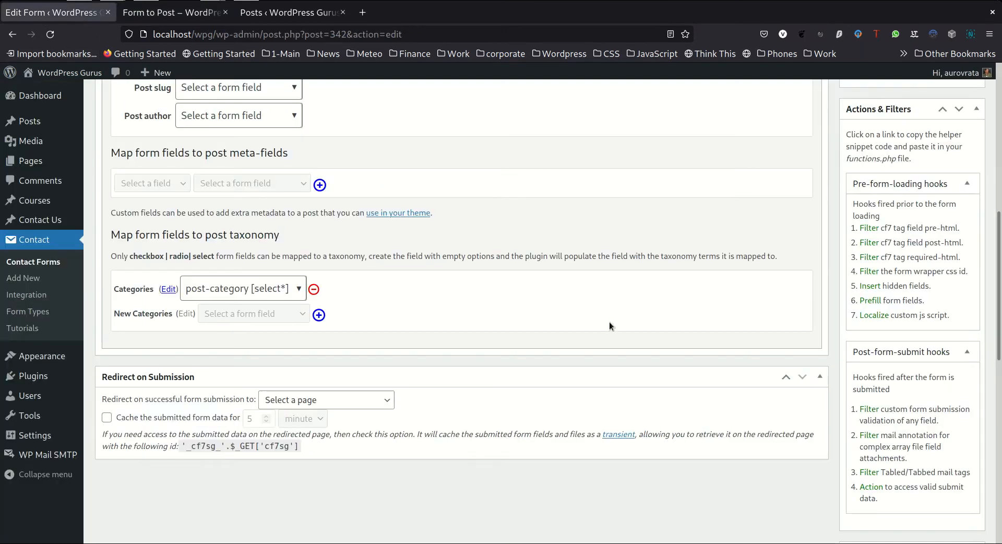
scroll(609, 321, "up", 3)
scroll(608, 321, "up", 3)
scroll(603, 315, "down", 10)
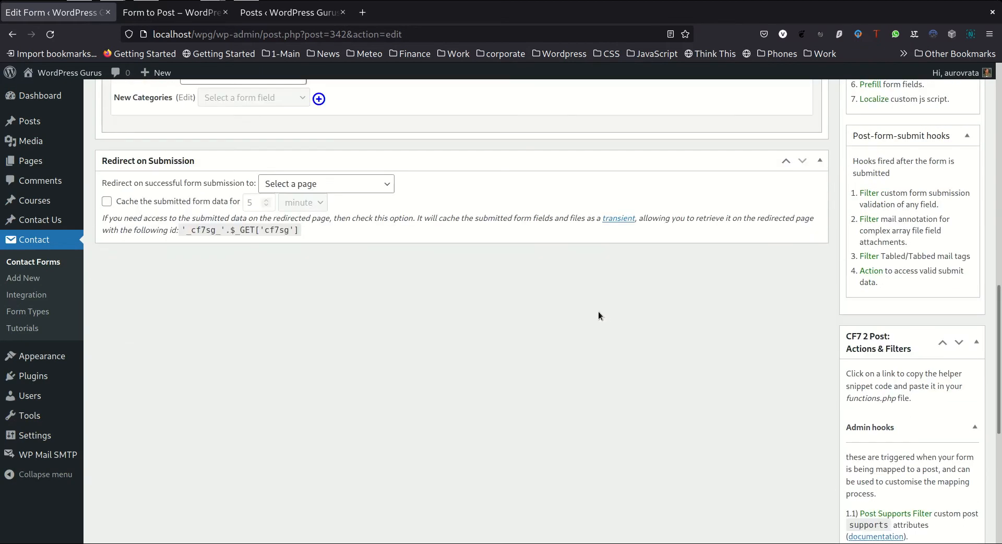
scroll(693, 323, "down", 5)
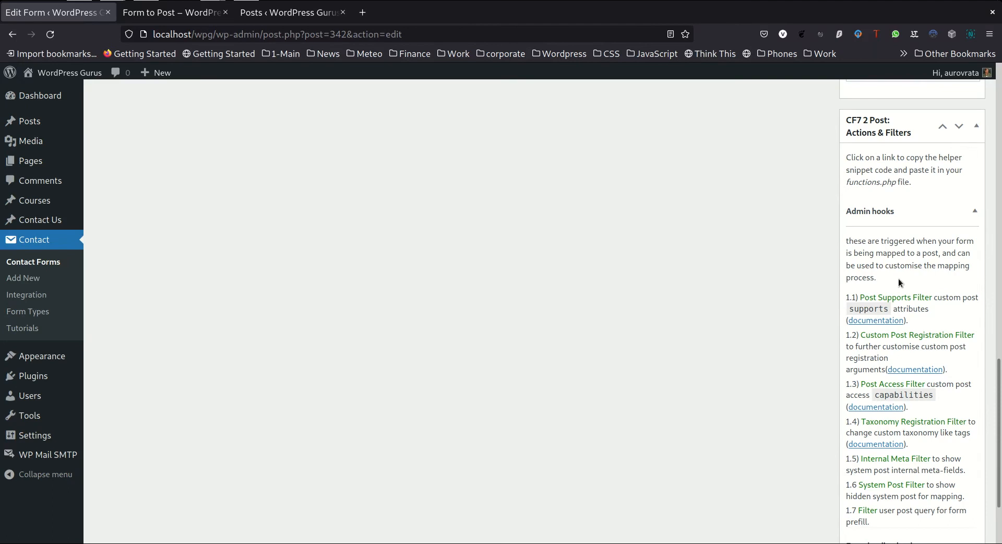
scroll(899, 249, "down", 2)
scroll(899, 250, "up", 4)
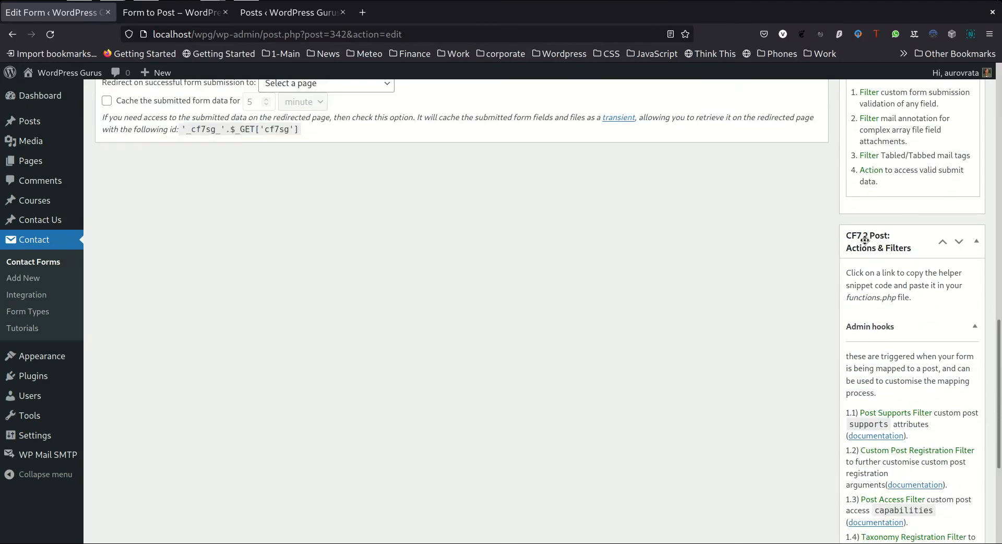
scroll(914, 256, "down", 5)
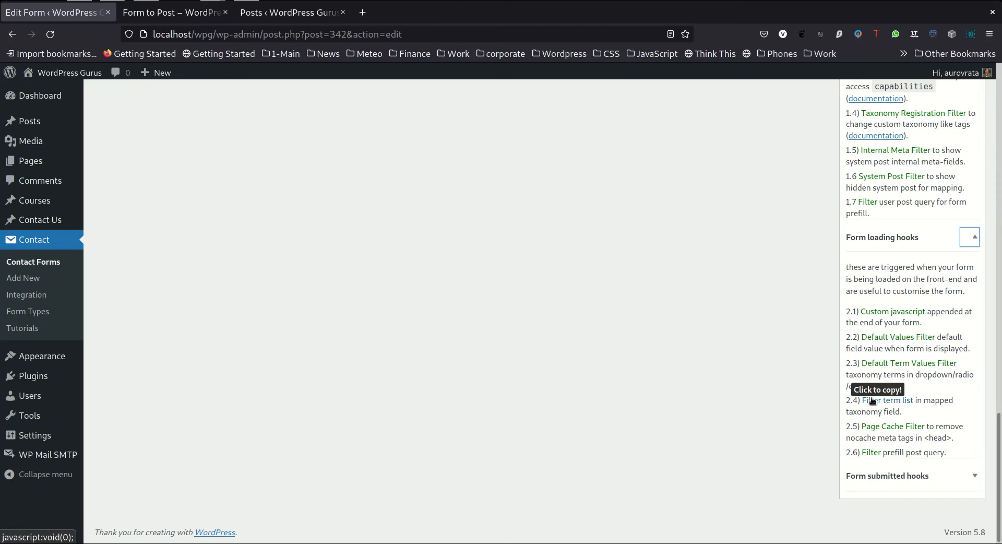
scroll(709, 309, "up", 10)
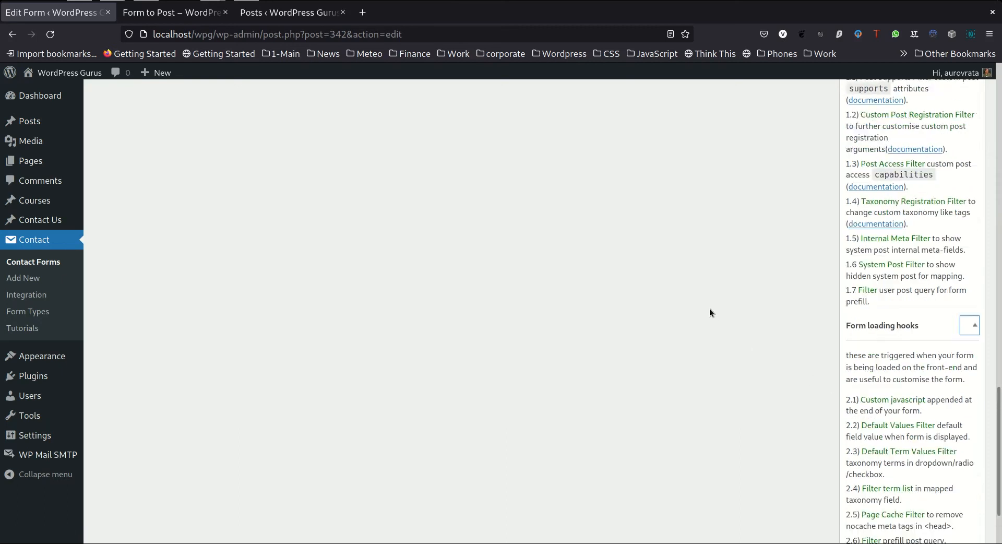
scroll(709, 313, "up", 7)
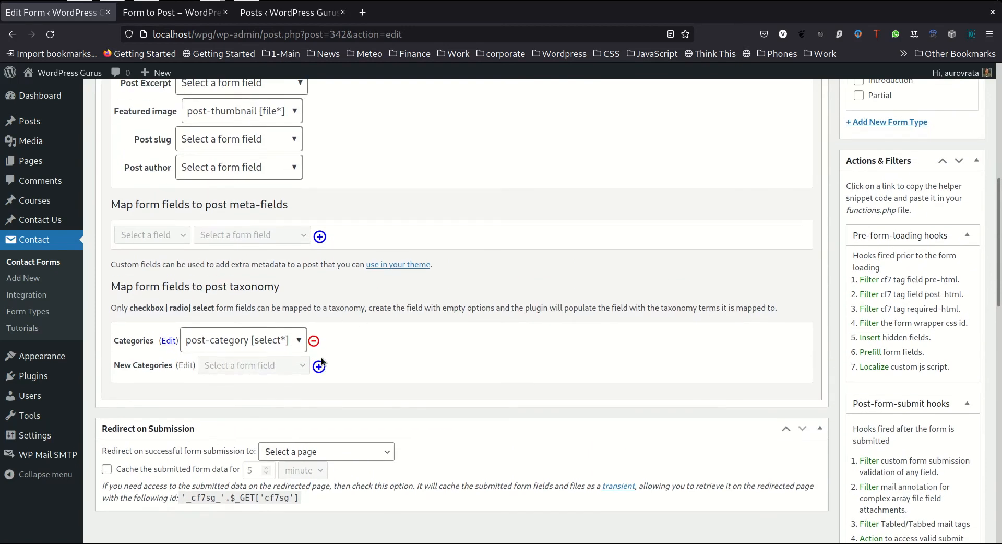
scroll(409, 371, "up", 3)
In the form preview, set the post title to "Hello World 3" and the post content to "This is a a short post 3"
left_click(189, 14)
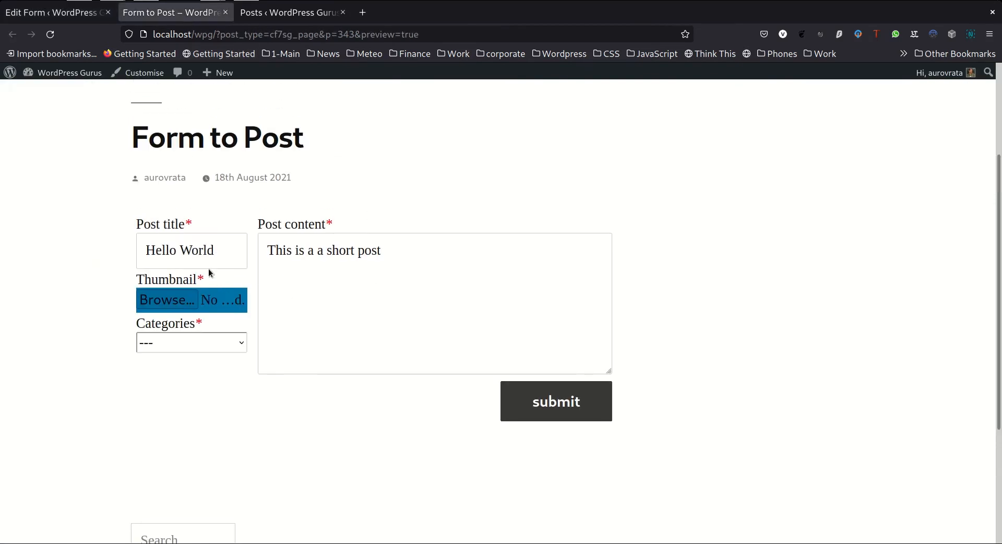
left_click(236, 248)
type("3")
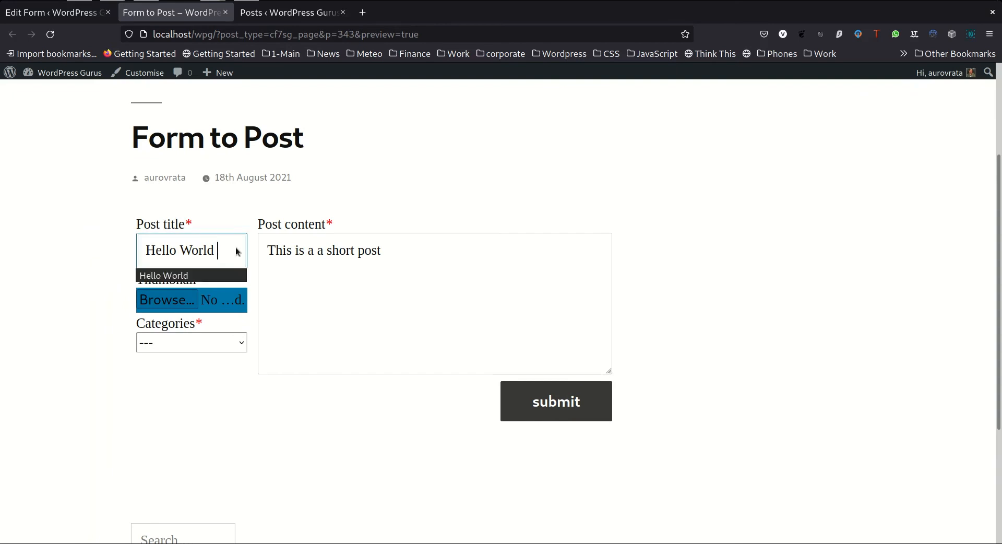
left_click(488, 240)
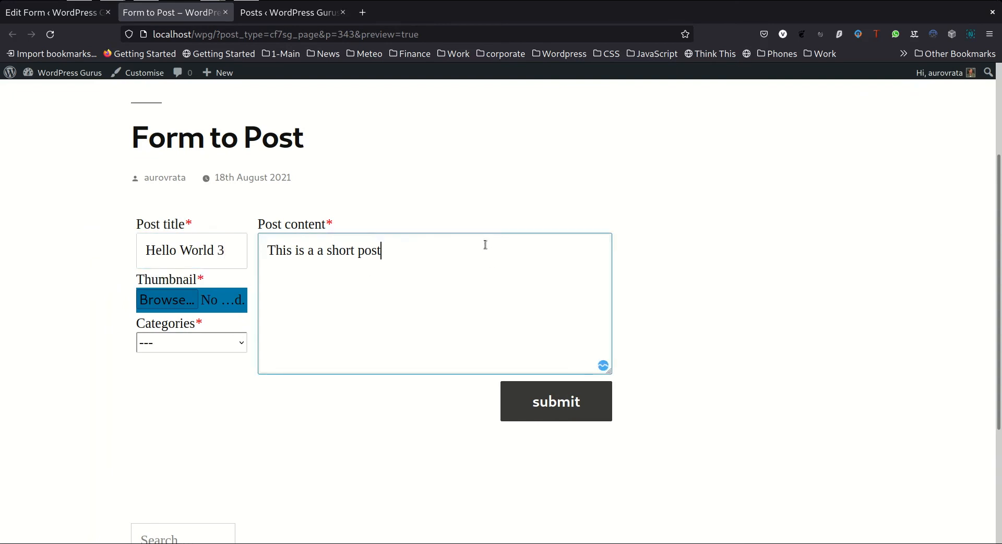
type("3")
Attach 20170919_112304.jpg from the Pictures folder as the thumbnail
left_click(156, 298)
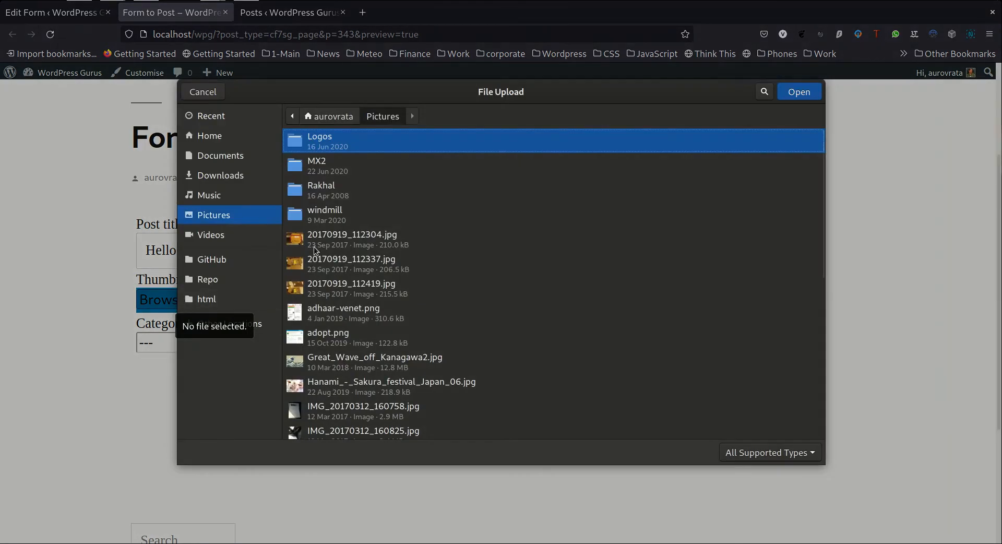
left_click(315, 249)
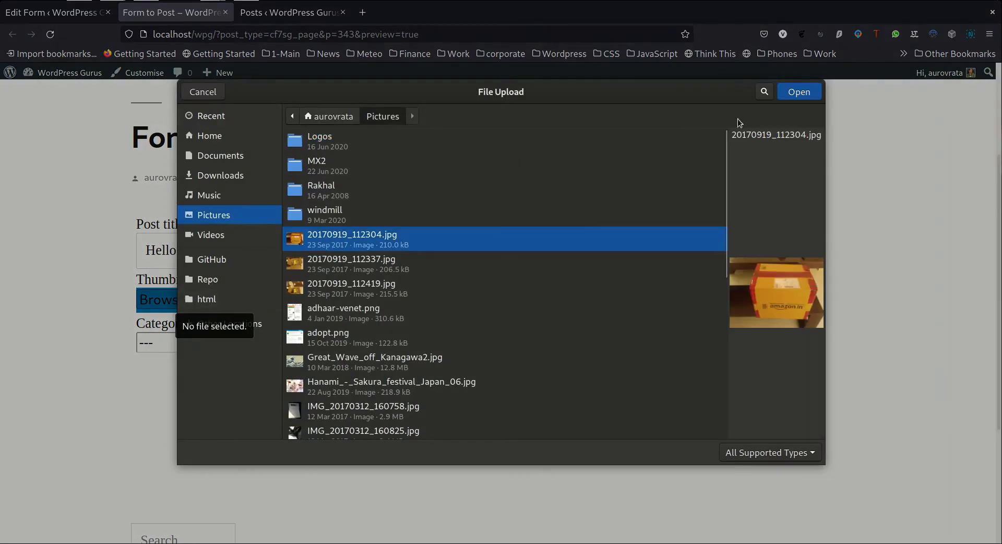
left_click(799, 92)
Choose Baby bed as the category and submit the form
left_click(171, 340)
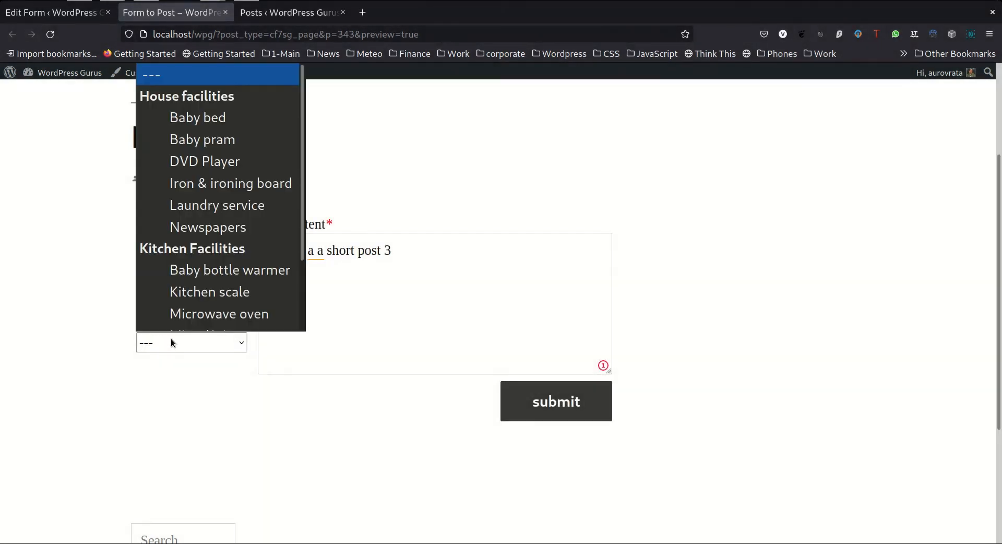
left_click(205, 122)
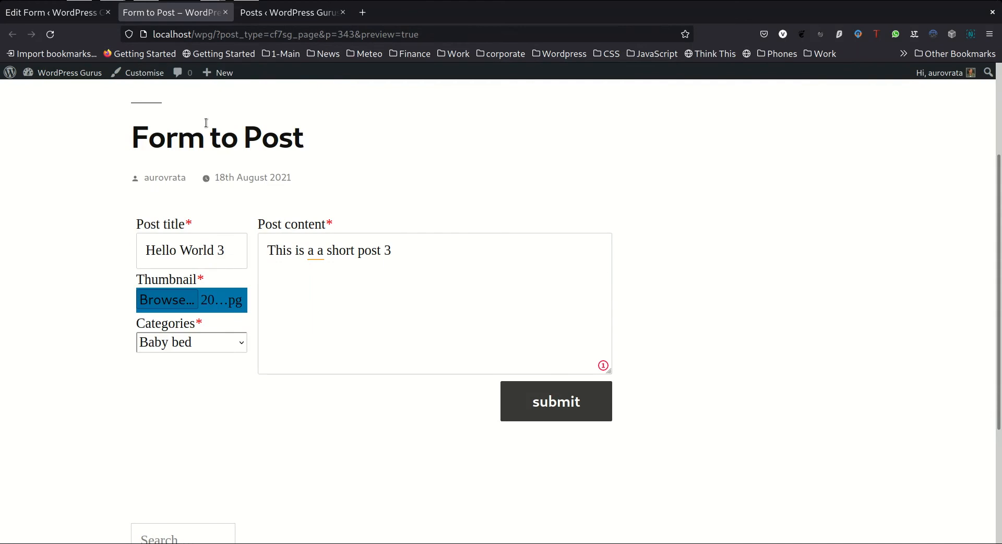
left_click(543, 407)
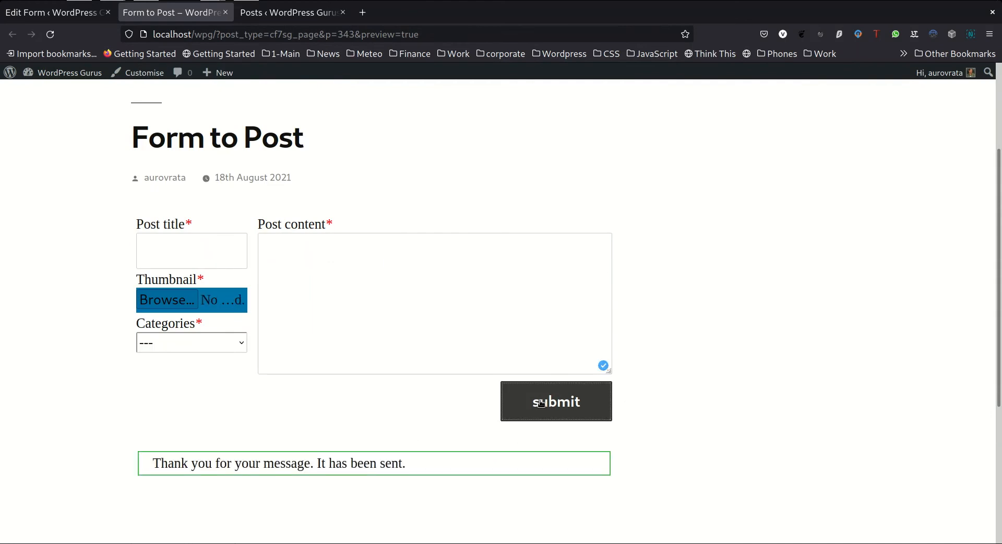
Refresh the posts list and open the "Hello World 3" draft to check its content, category and featured image
left_click(286, 13)
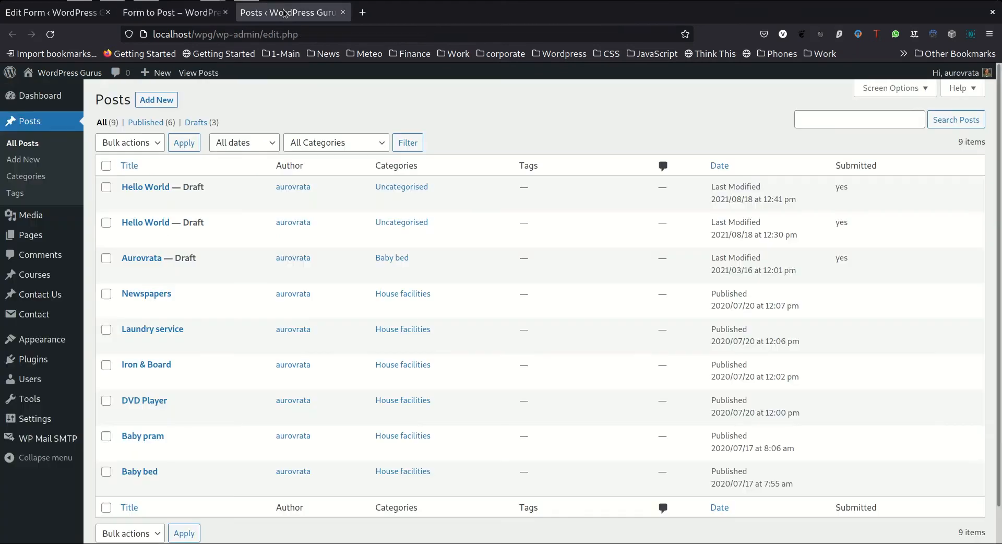
left_click(50, 35)
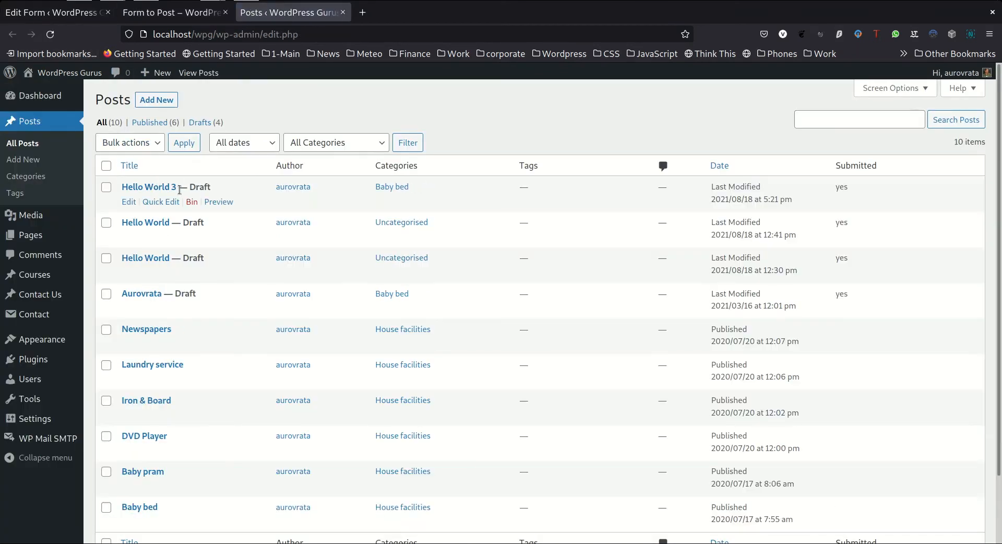
left_click(150, 190)
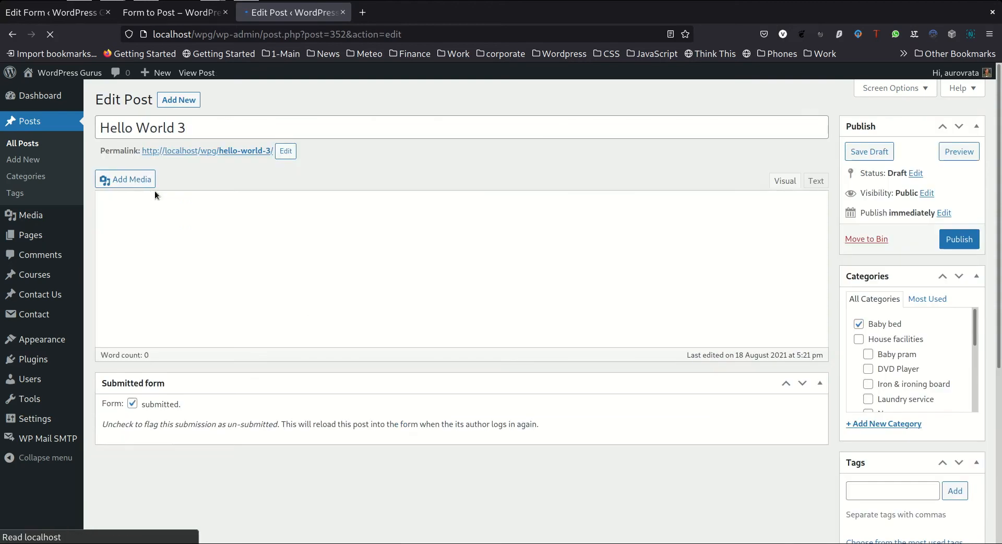
scroll(631, 335, "down", 2)
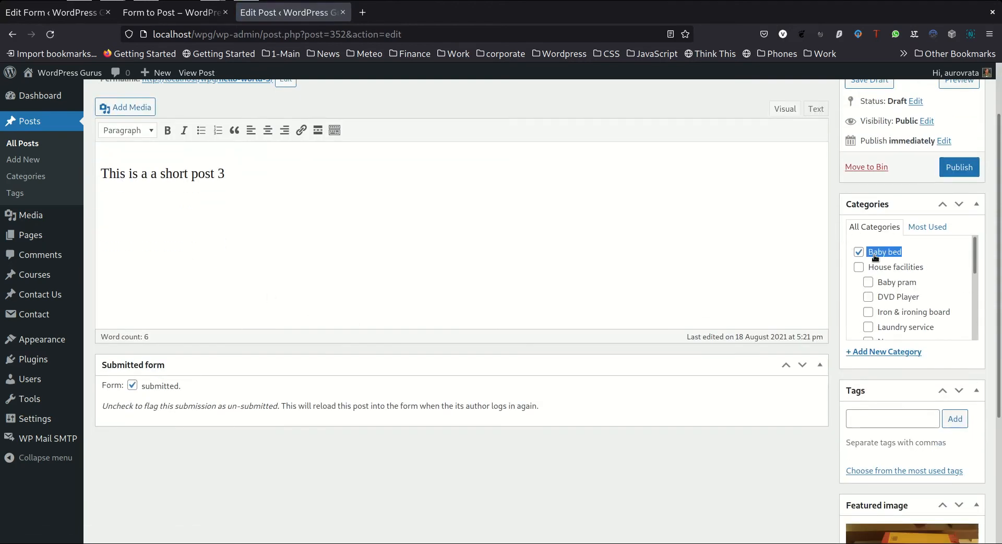
scroll(878, 306, "down", 2)
scroll(888, 469, "down", 5)
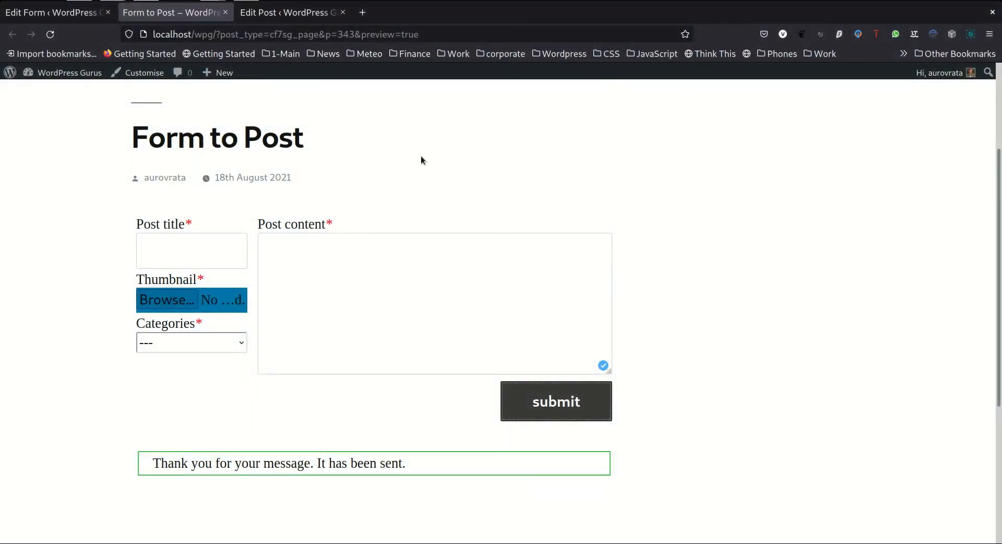
Check the category drop-down in the form preview, and return to the field layout of the Form to Post form
left_click(215, 343)
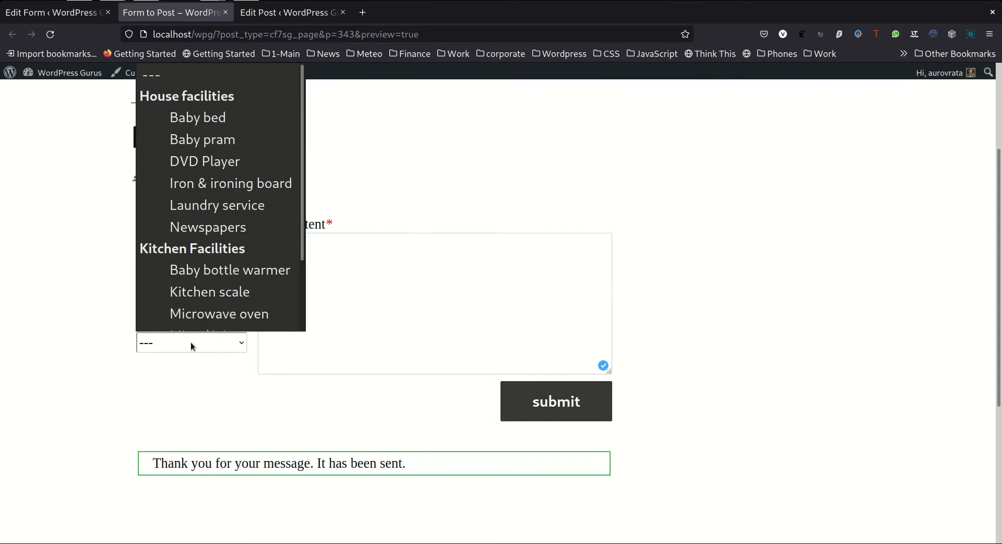
left_click(191, 344)
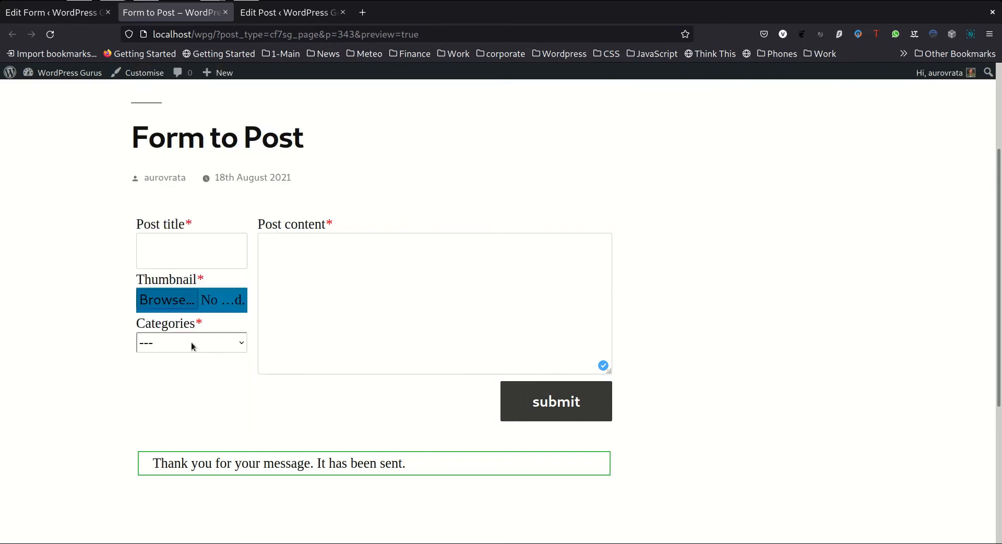
left_click(68, 16)
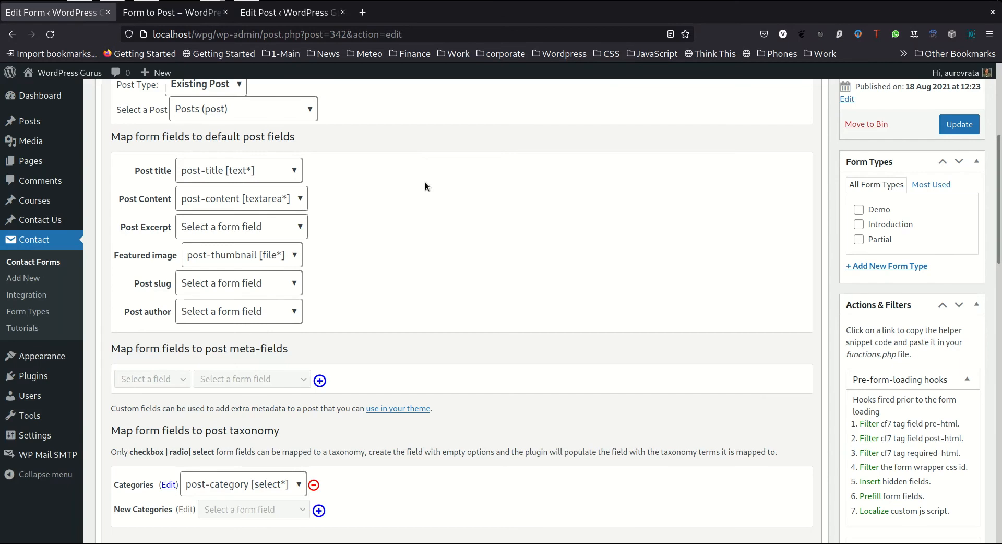
scroll(425, 173, "up", 4)
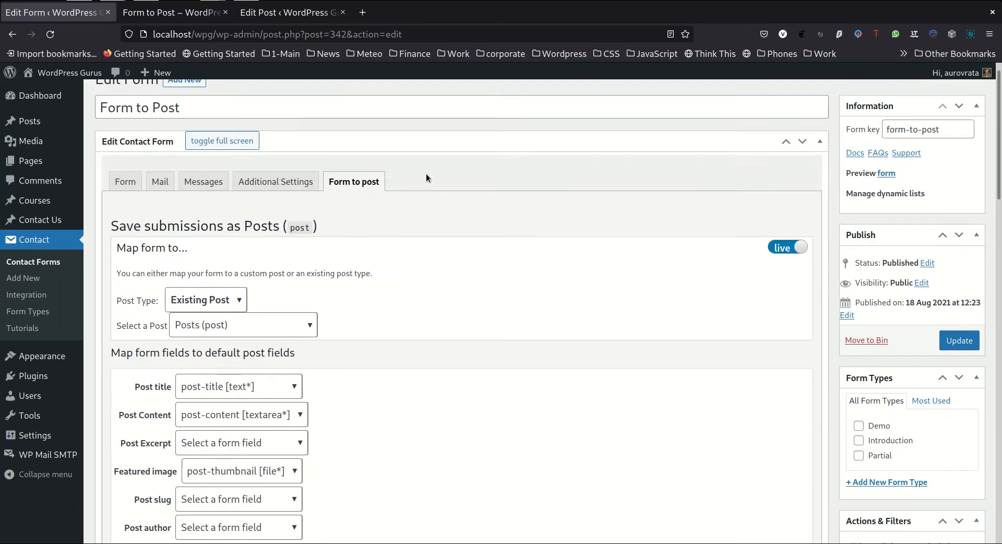
left_click(126, 182)
scroll(403, 225, "down", 4)
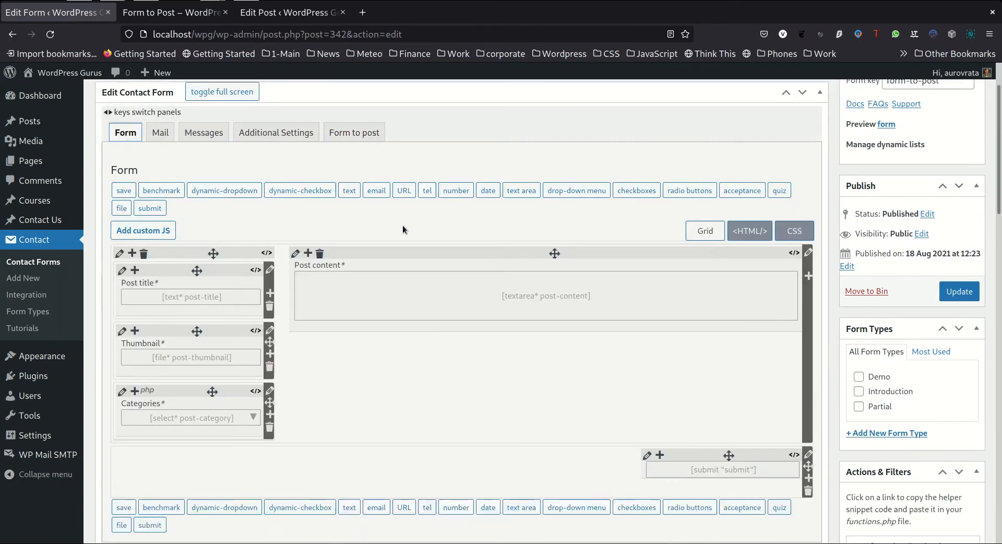
Add class:js-select2 to the Categories field's post-category select tag and update the form
left_click(237, 329)
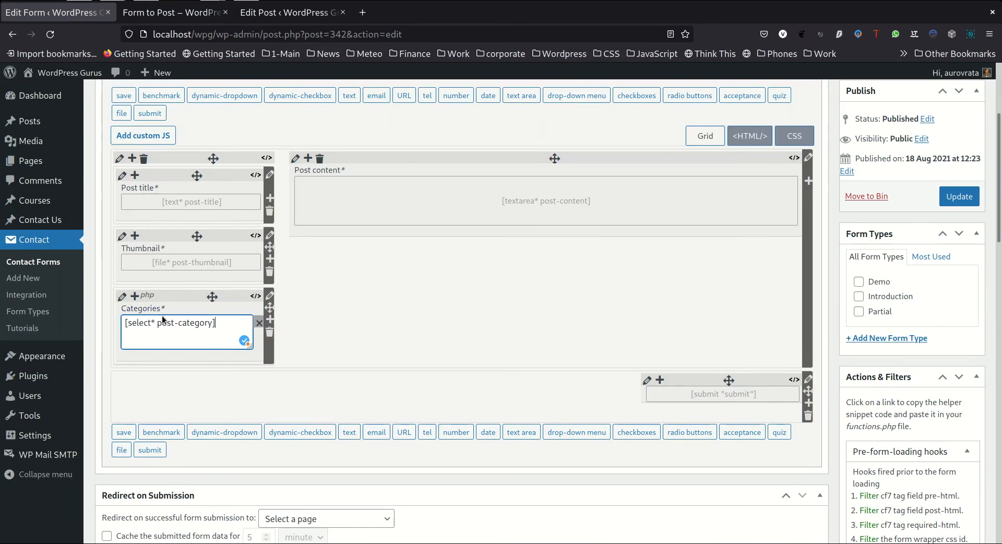
key("Left")
type("class")
type(":js-se")
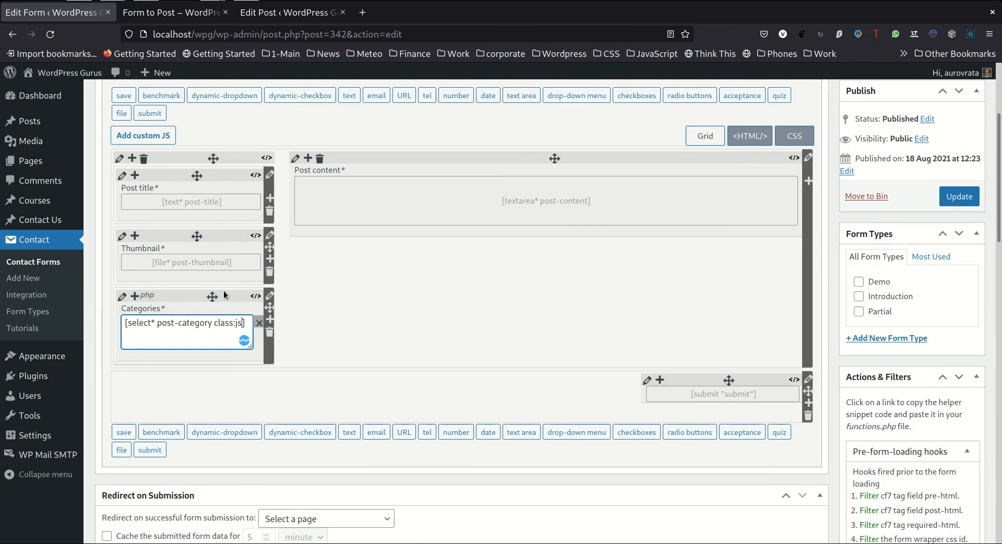
type("lect2")
left_click(224, 295)
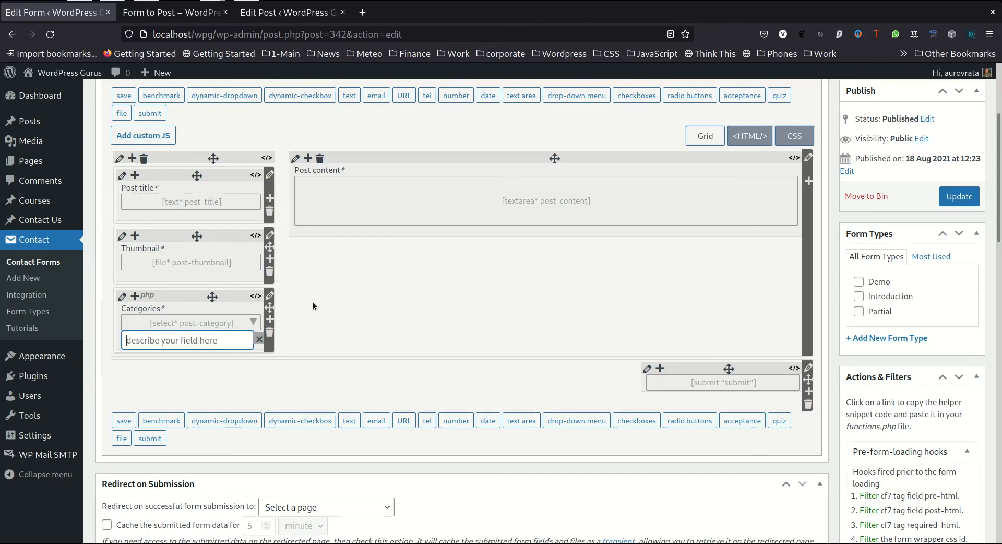
left_click(961, 196)
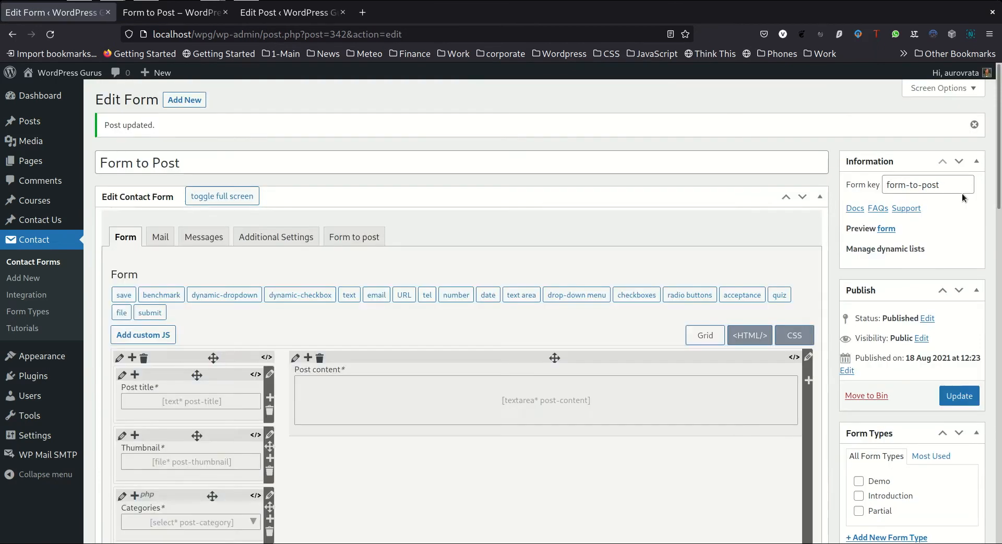
Reload the form preview, search the Categories drop-down for "toa" and choose Toaster
left_click(174, 20)
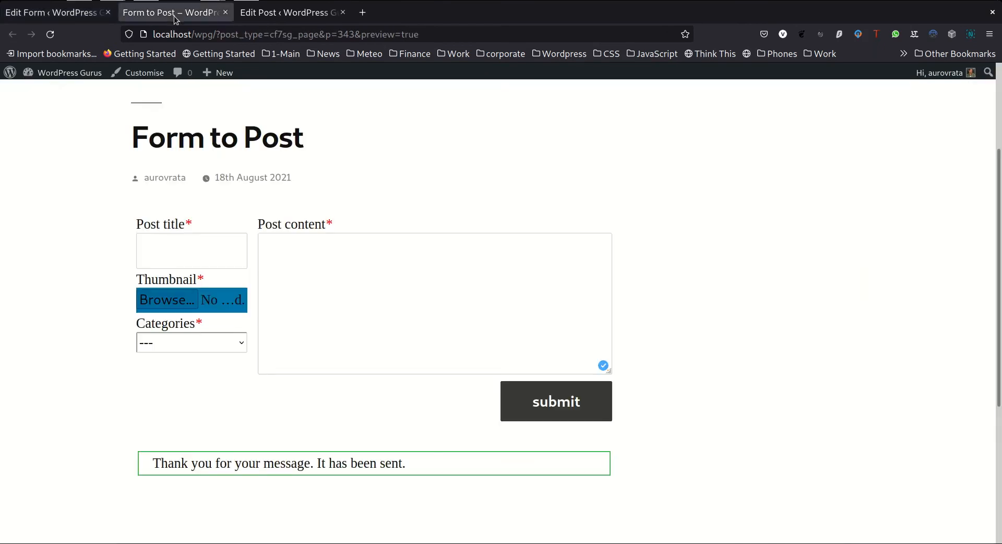
left_click(49, 34)
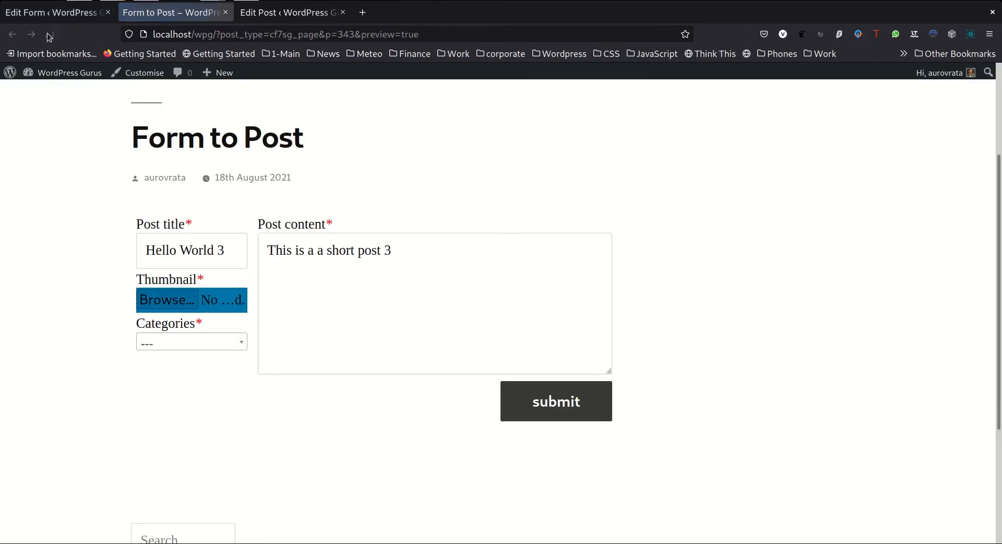
left_click(166, 340)
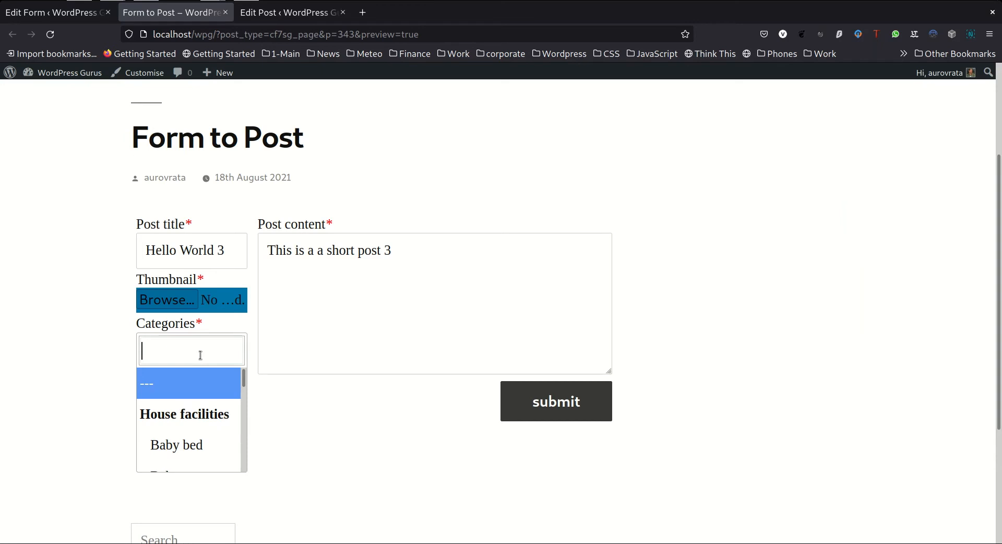
type("toa")
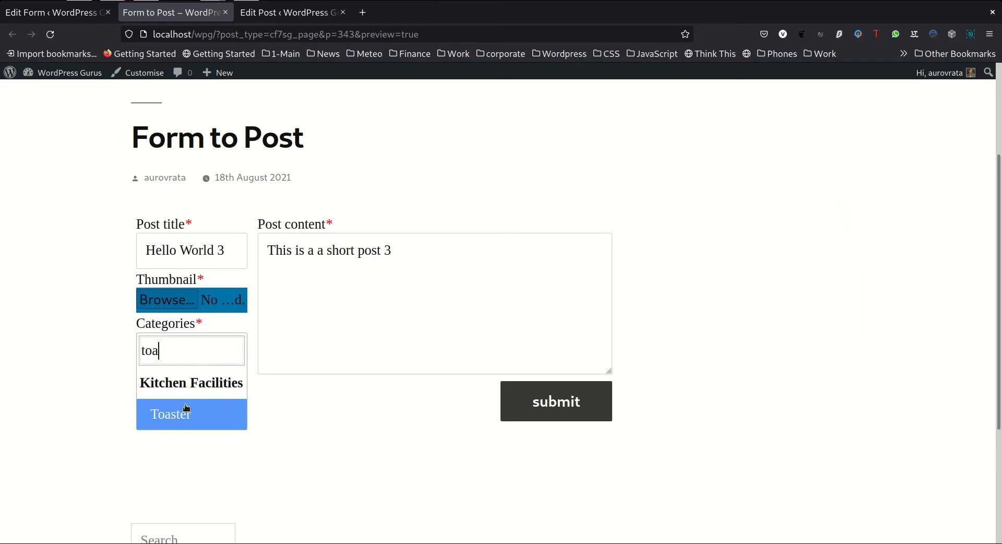
left_click(183, 423)
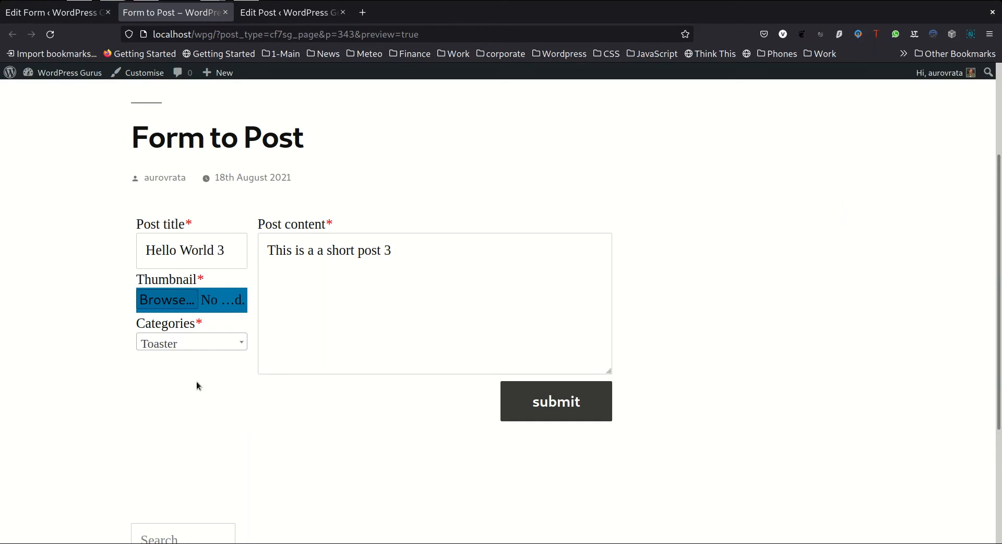
left_click(213, 344)
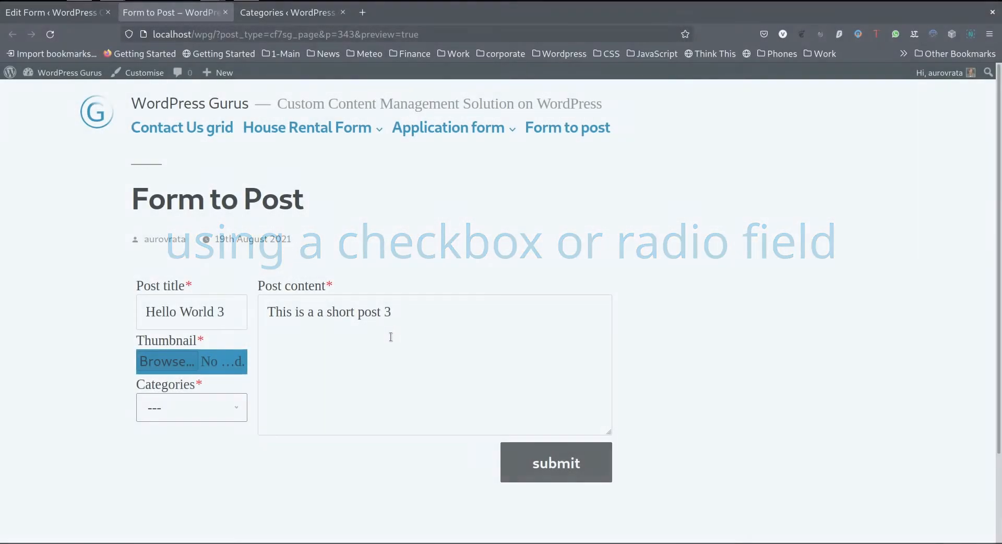
Examine how the Categories drop-down in the form preview lists the parent, child and nested category terms
left_click(238, 410)
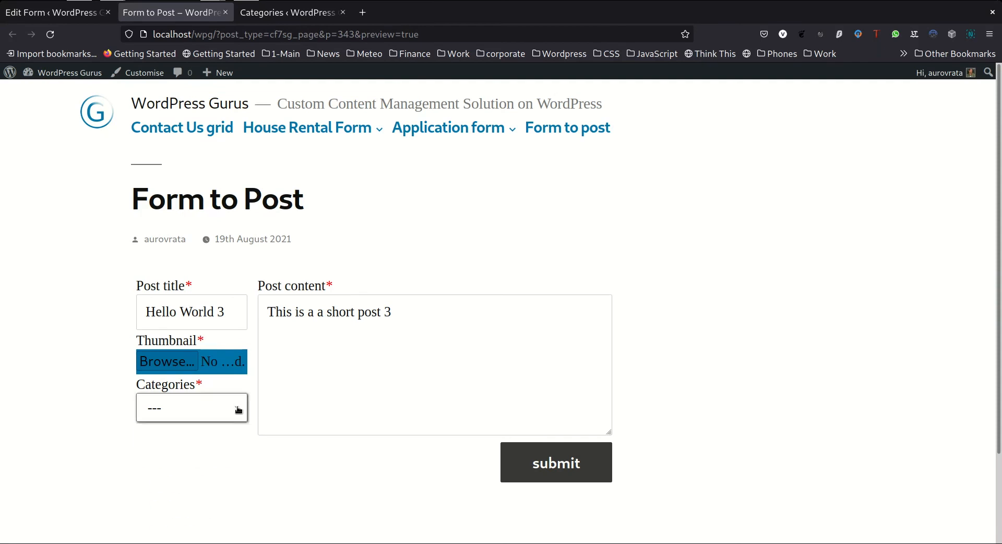
left_click(238, 411)
left_click(230, 412)
scroll(230, 411, "down", 2)
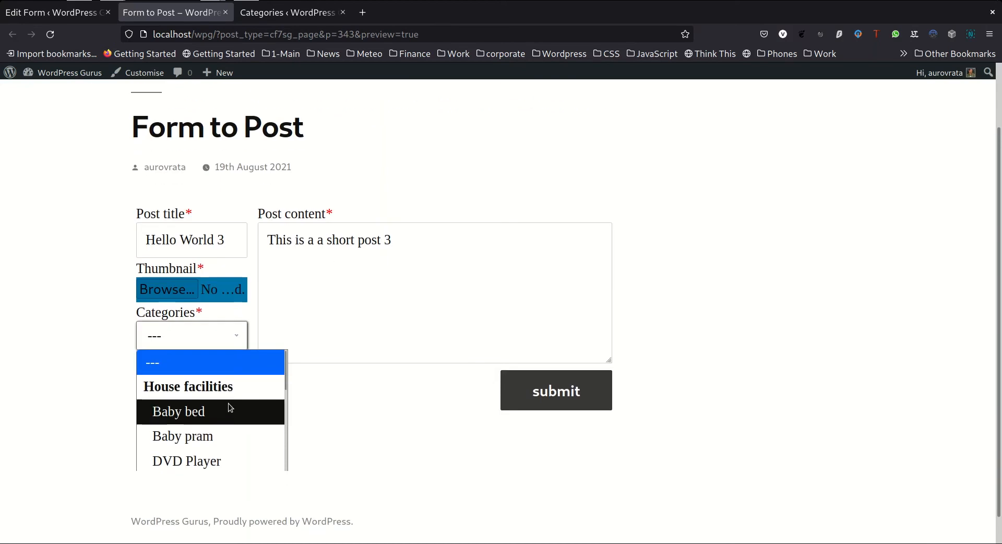
scroll(208, 412, "down", 2)
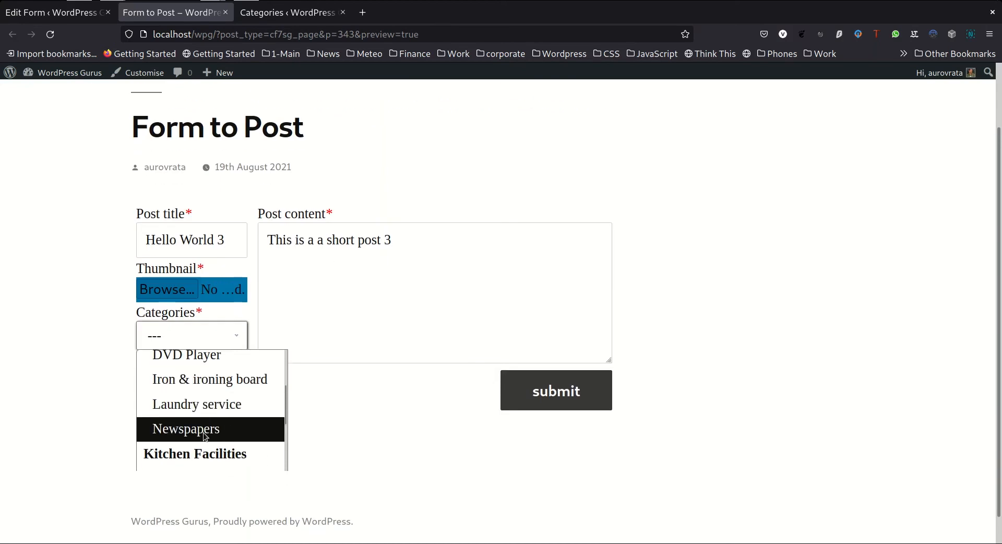
scroll(203, 437, "down", 2)
scroll(204, 435, "up", 2)
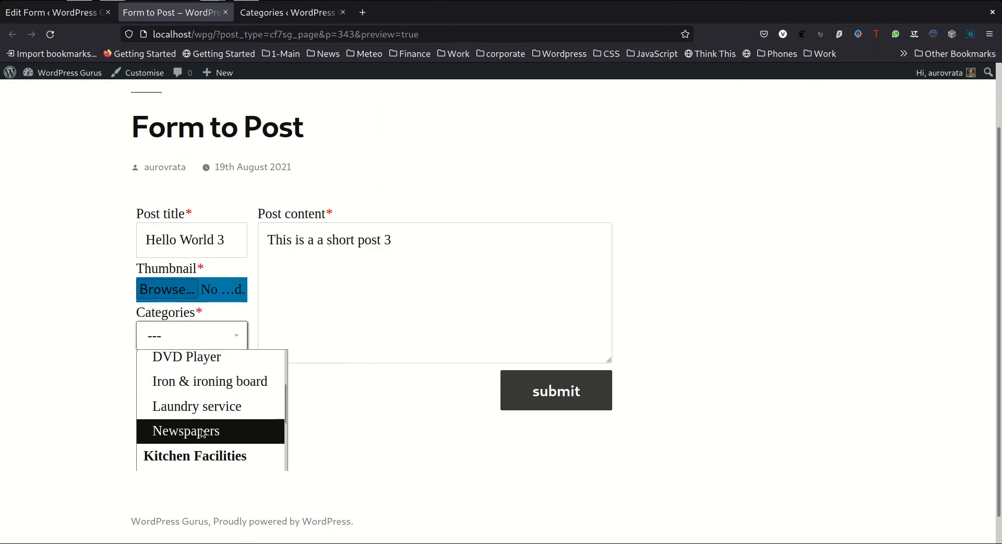
scroll(203, 434, "up", 3)
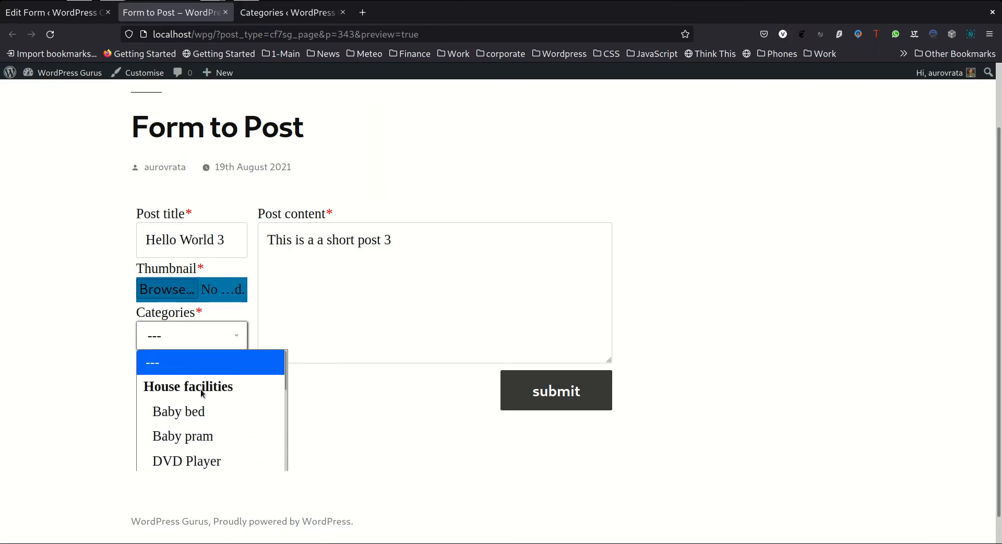
scroll(219, 395, "down", 5)
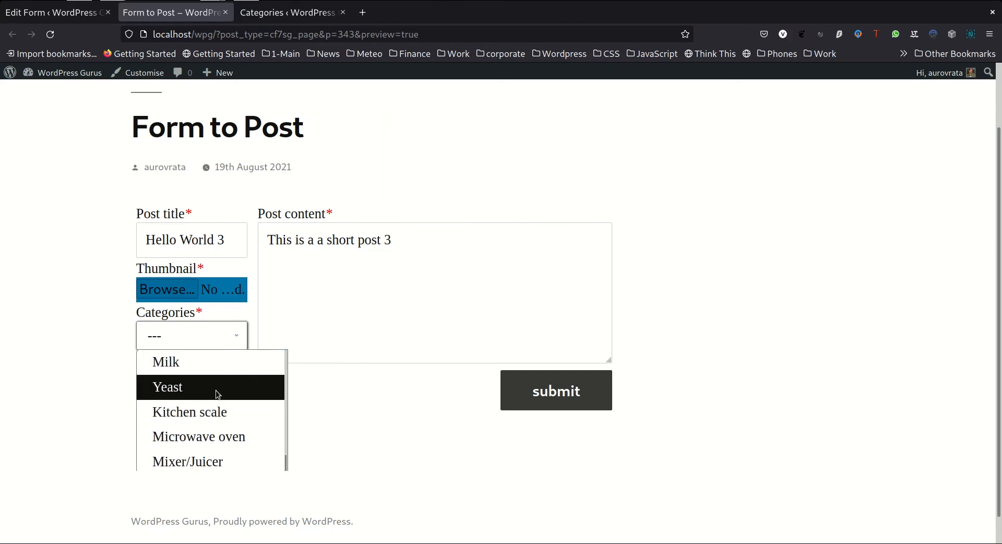
scroll(219, 395, "down", 3)
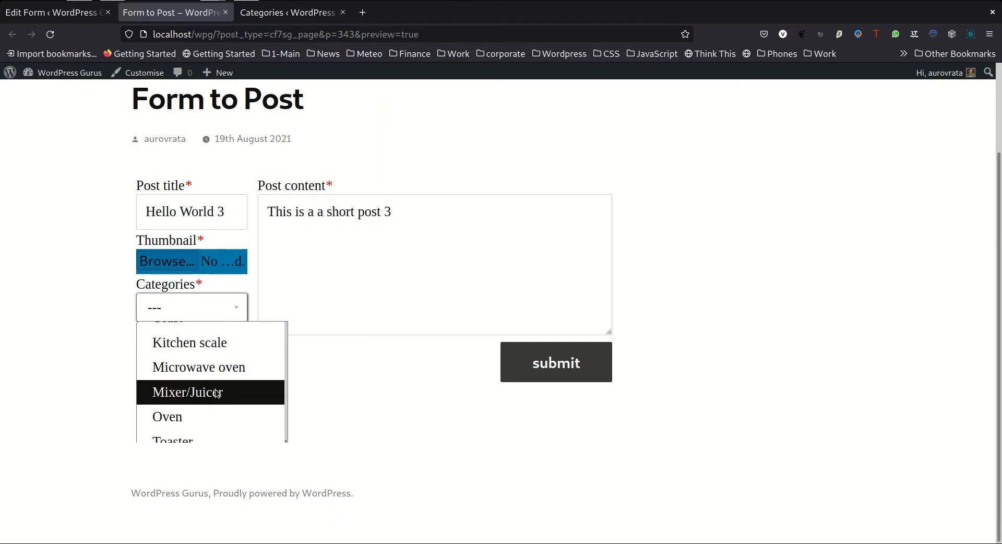
scroll(217, 394, "up", 5)
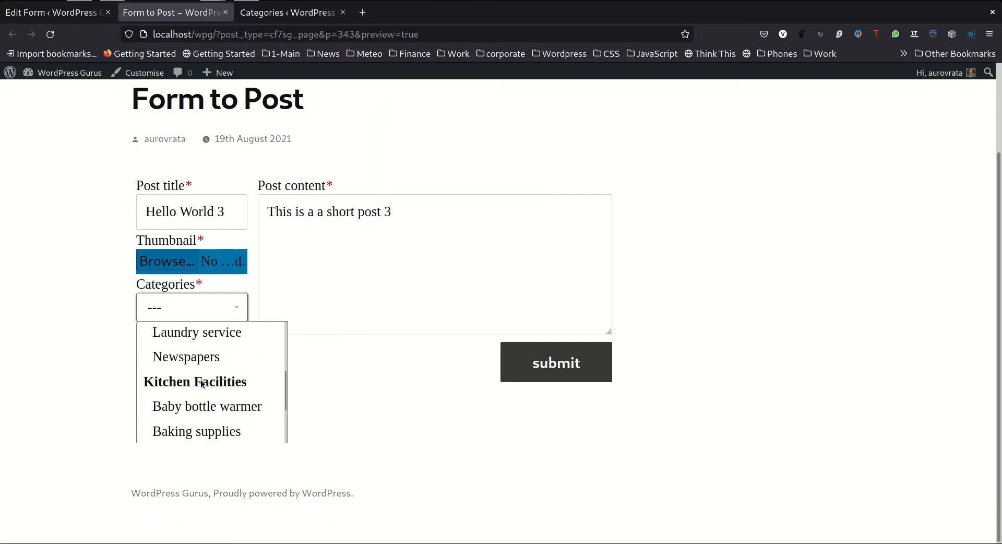
scroll(212, 394, "down", 2)
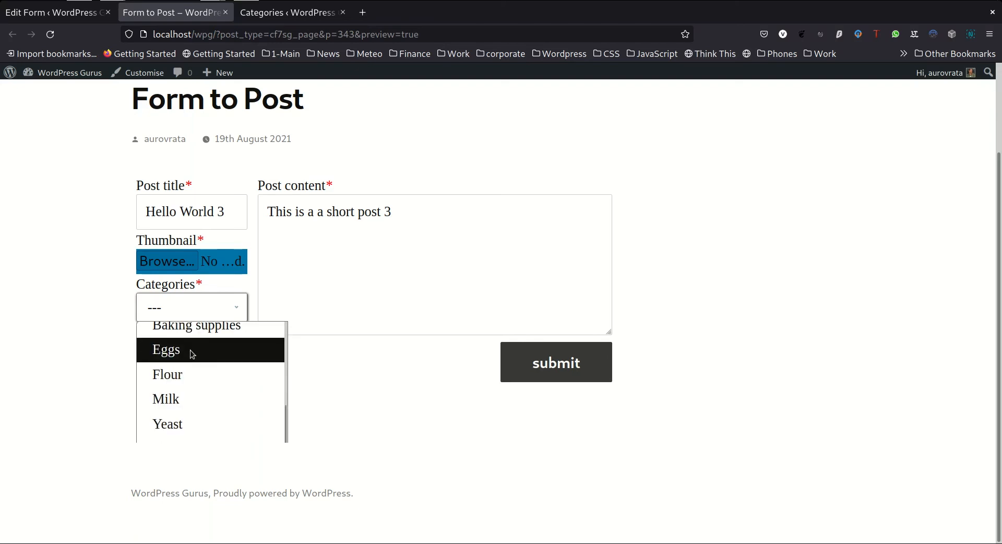
Compare the Kitchen Facilities hierarchy in the post categories list with the form preview, and close the preview's drop-down
left_click(282, 13)
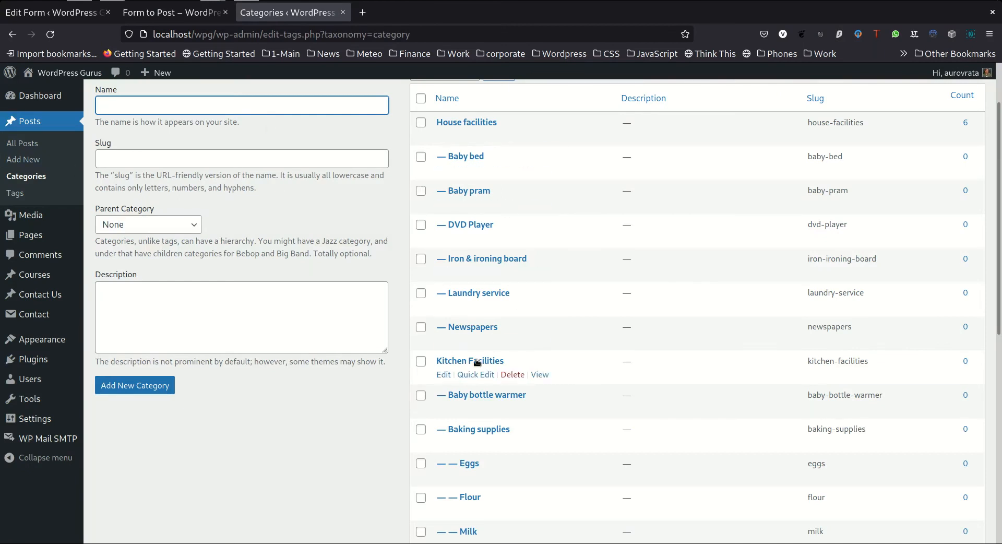
scroll(477, 362, "down", 2)
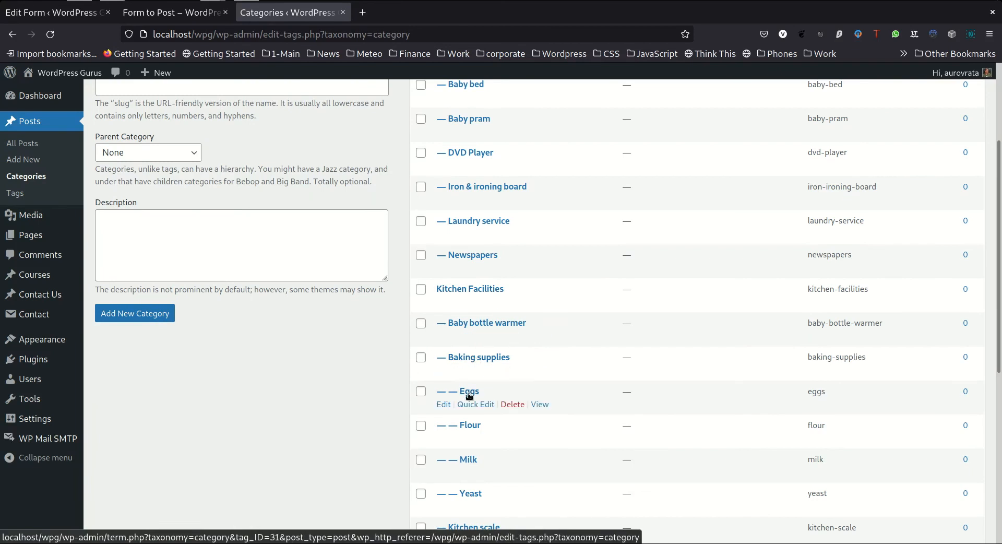
scroll(470, 395, "down", 2)
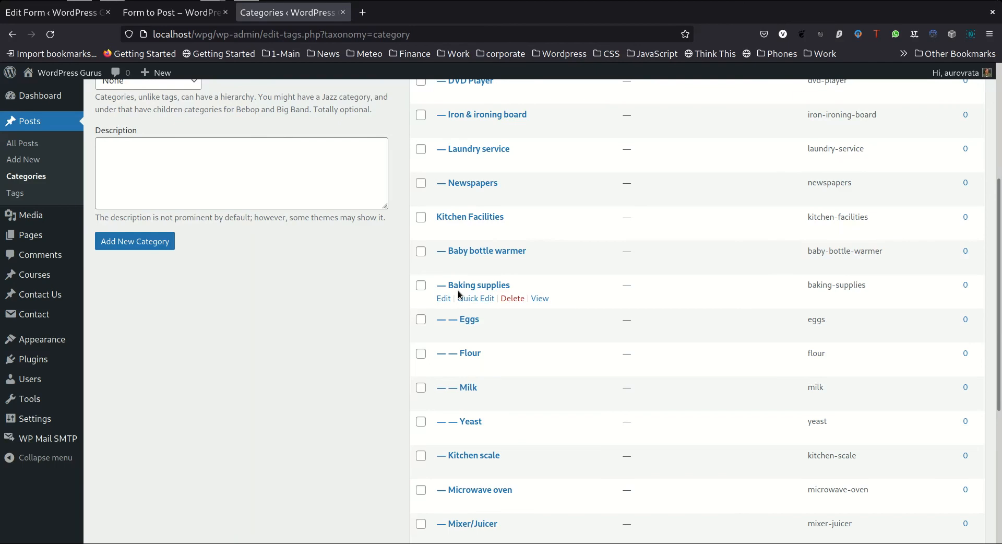
left_click(182, 16)
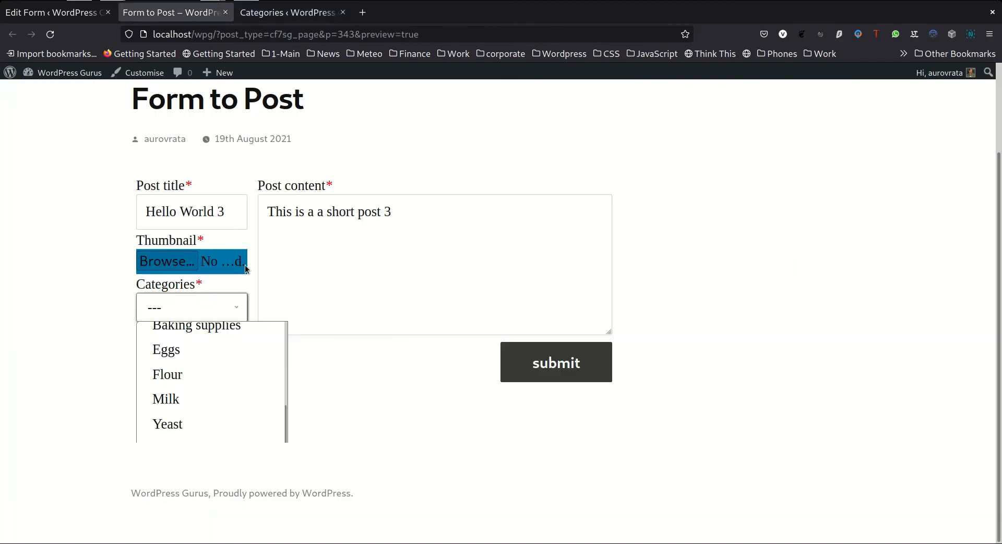
left_click(240, 312)
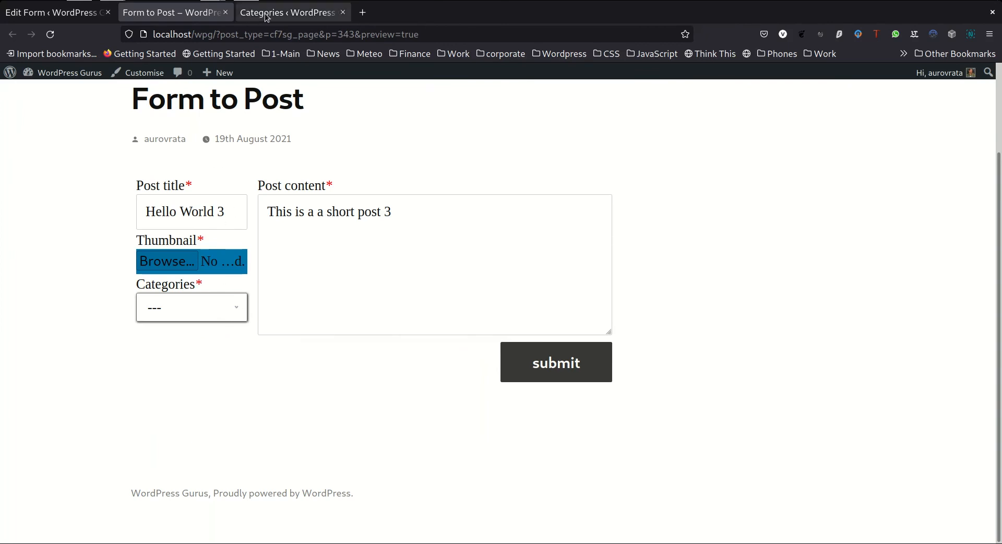
In the form editor, change the Categories field's tag type to checkbox, keeping it required
left_click(79, 16)
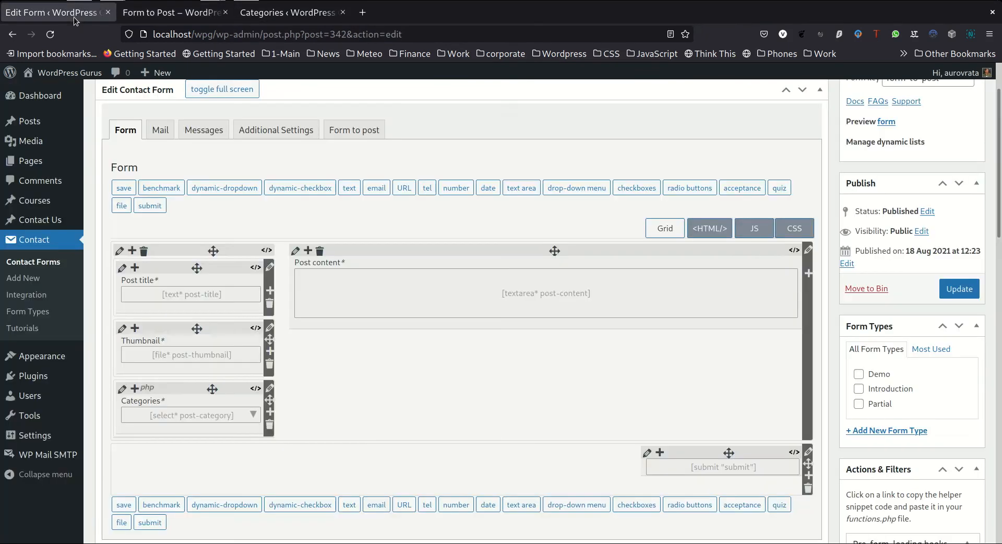
left_click(186, 419)
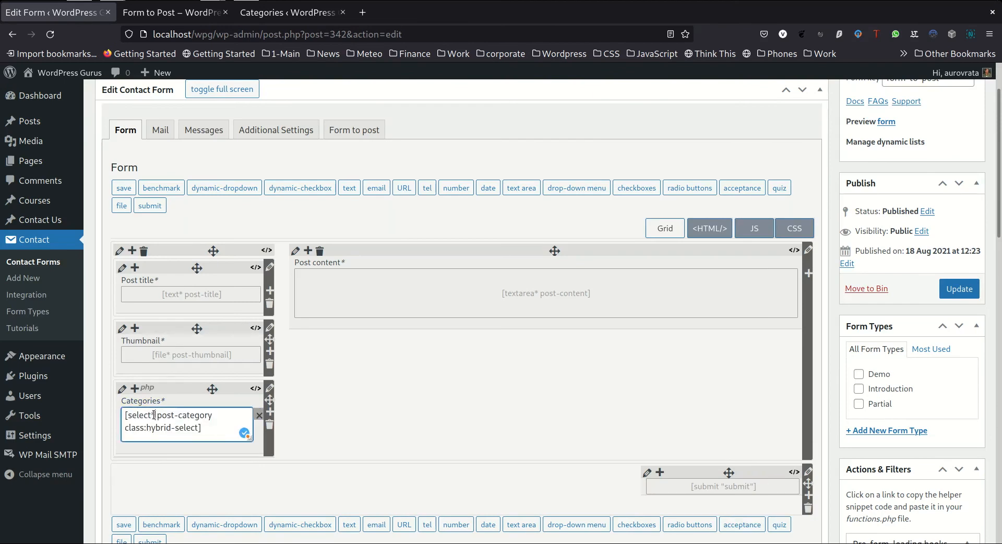
key("BackSpace")
key("BackSpace")
key("BackSpace")
key("BackSpace")
key("BackSpace")
key("BackSpace")
type("che")
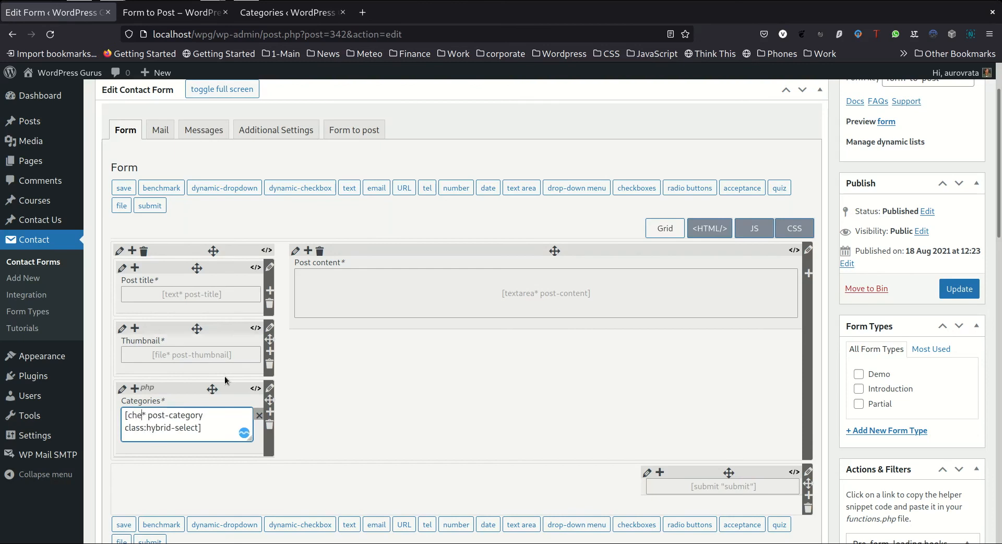
type("ckbox")
Remove the class:hybrid-select option from the Categories field's post-category tag
key("Right")
key("Right")
key("Right")
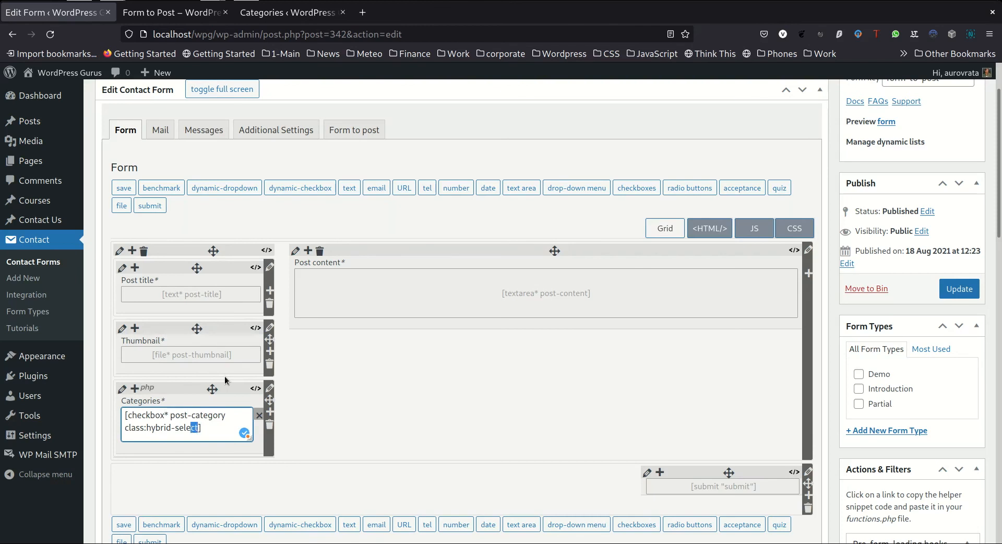
key("shift+Left")
key("shift+Left")
key("shift+Left")
key("shift+Left")
key("shift+Left")
key("shift+Left")
key("shift+Left")
key("shift+Left")
key("shift+Left")
key("shift+Left")
key("shift+Left")
key("shift+Left")
key("shift+Left")
key("shift+Left")
key("shift+Left")
key("shift+Left")
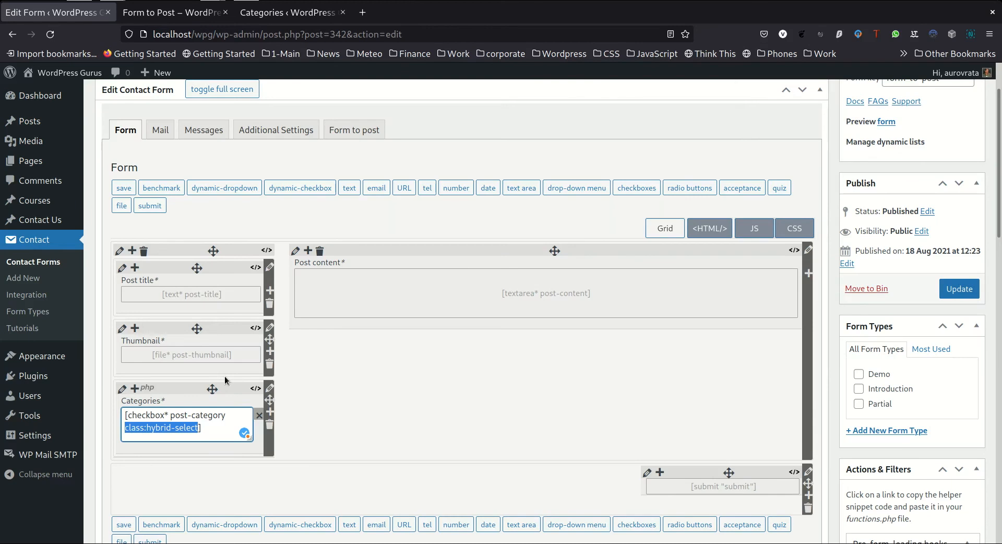
key("BackSpace")
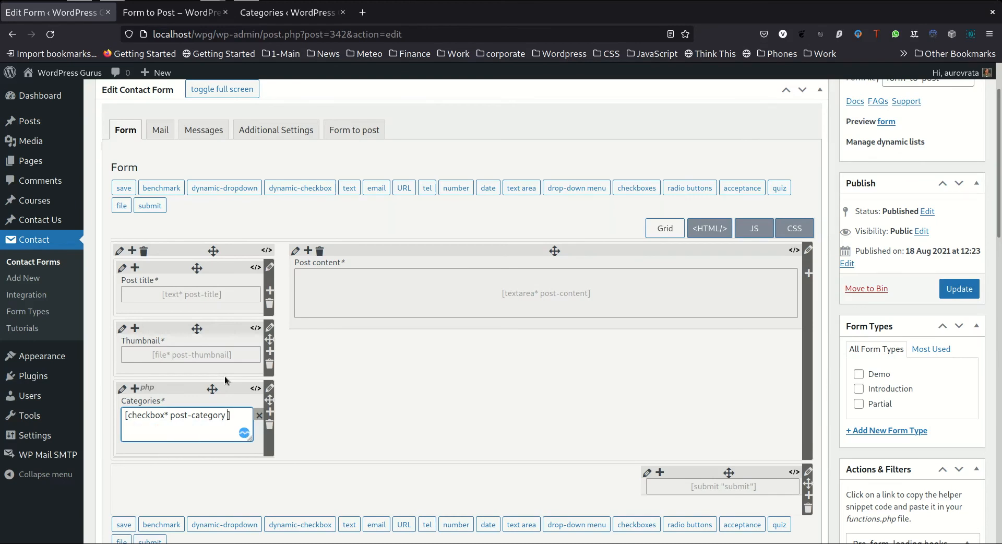
Apply the checkbox tag edit and review the Categories taxonomy mapping in the form-to-post settings
key("Tab")
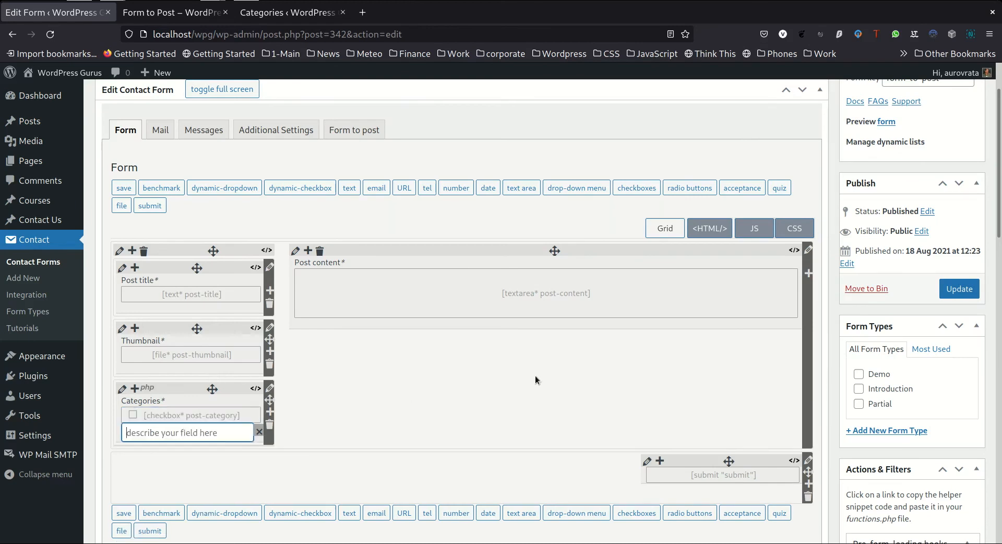
key("Tab")
key("Tab")
scroll(417, 243, "up", 3)
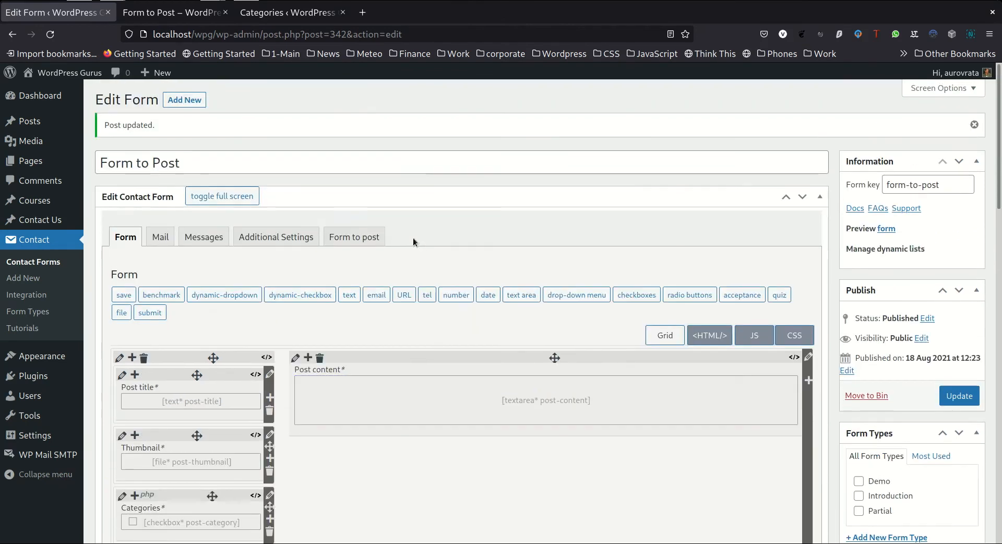
left_click(370, 242)
scroll(369, 242, "down", 3)
scroll(370, 242, "down", 5)
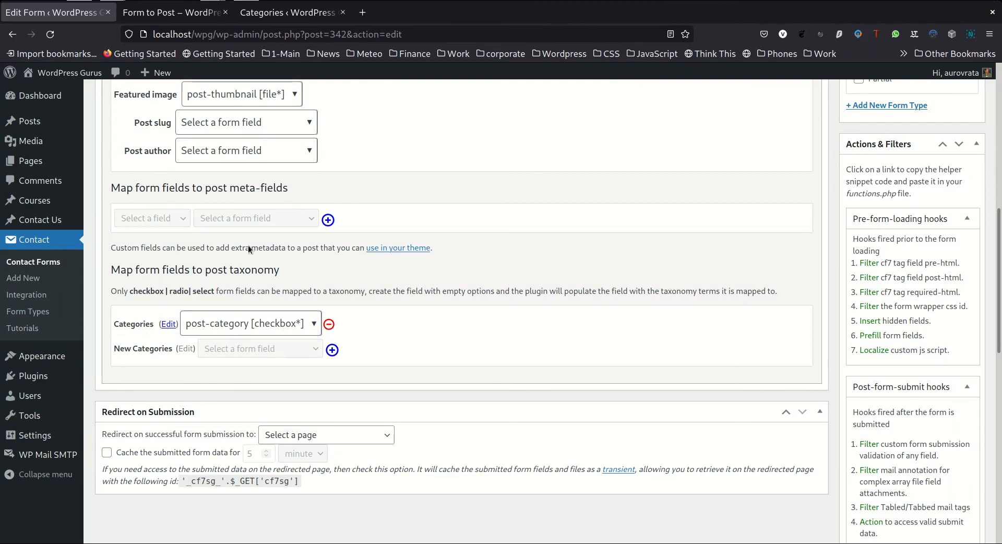
scroll(398, 270, "up", 5)
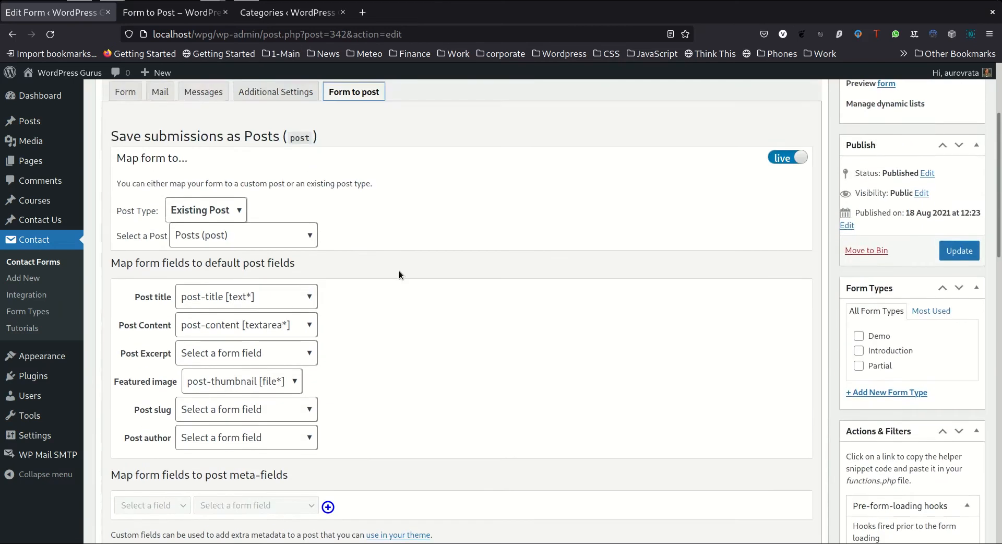
scroll(374, 183, "down", 3)
Reload the form preview and examine how the Categories checkboxes nest the parent and child terms
left_click(193, 13)
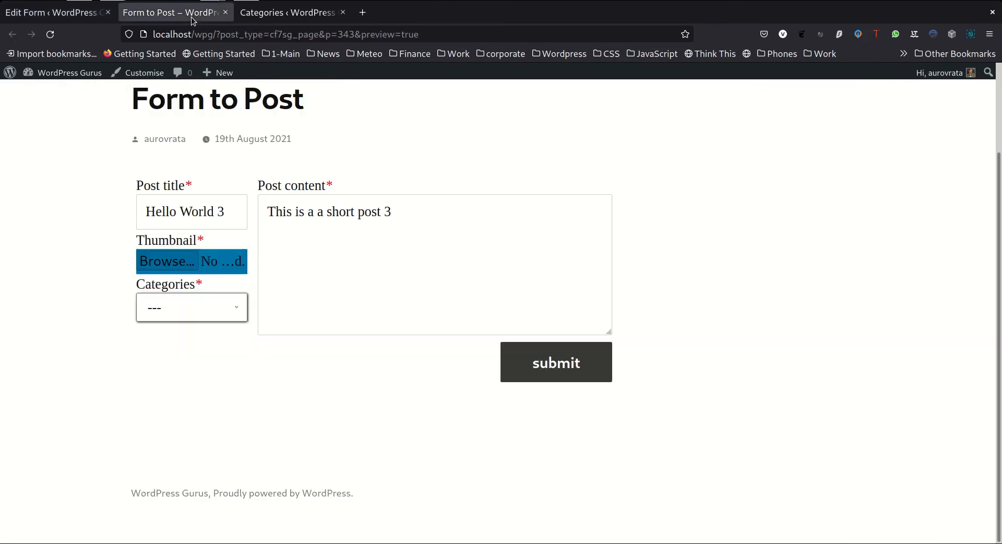
left_click(53, 36)
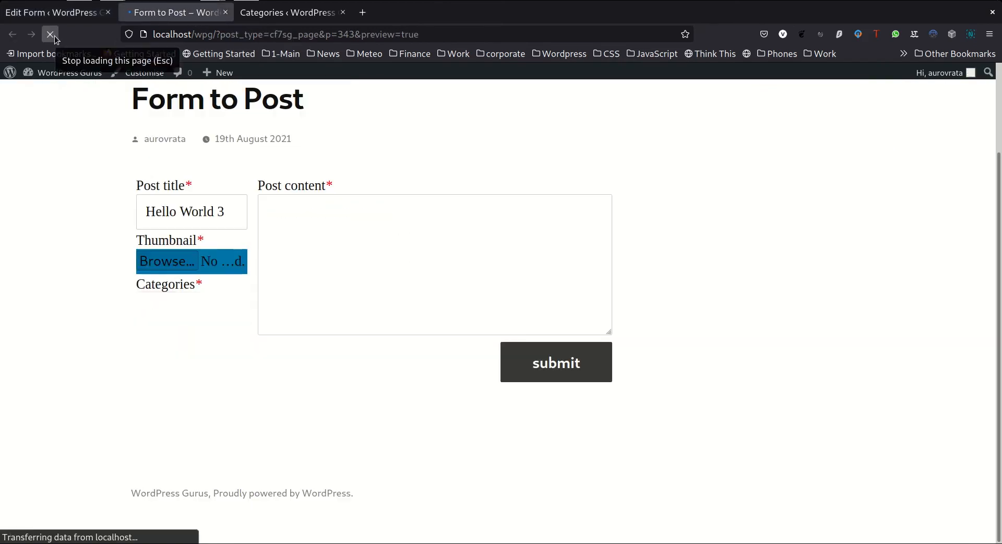
scroll(169, 233, "down", 2)
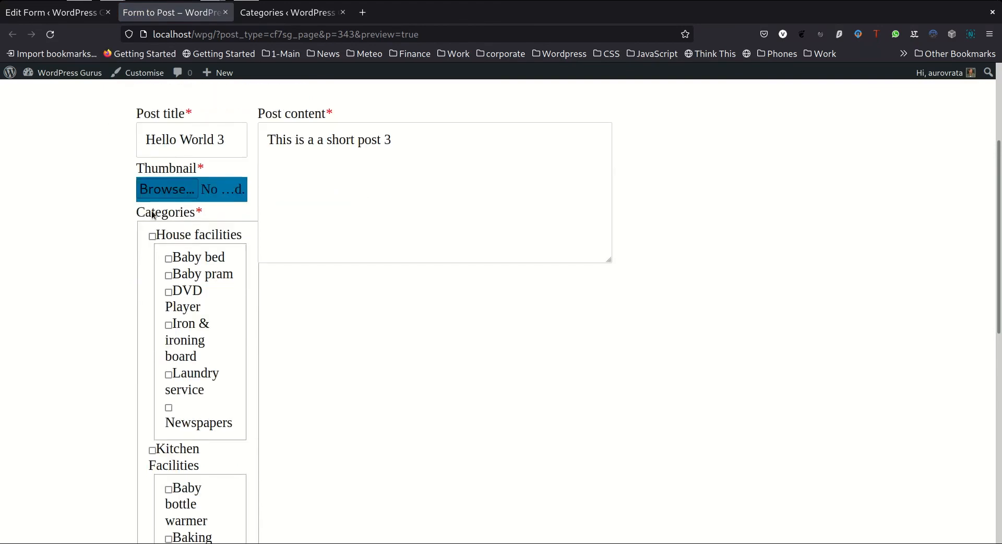
scroll(191, 251, "down", 4)
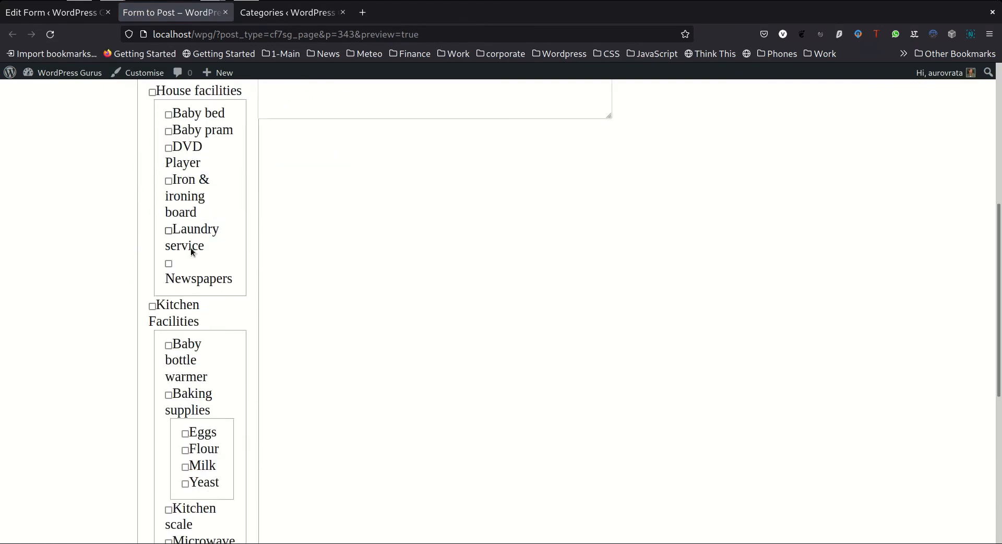
scroll(182, 328, "down", 2)
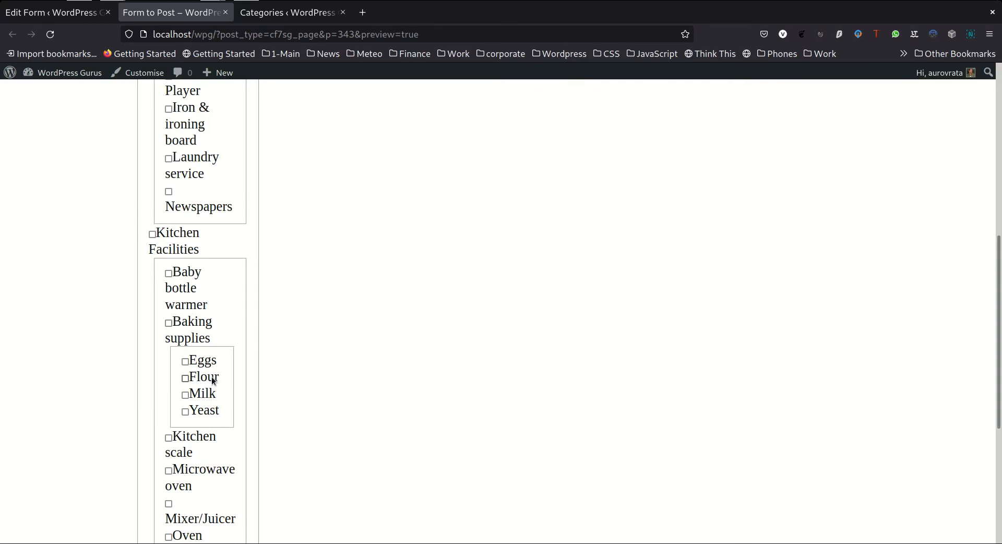
scroll(206, 292, "down", 4)
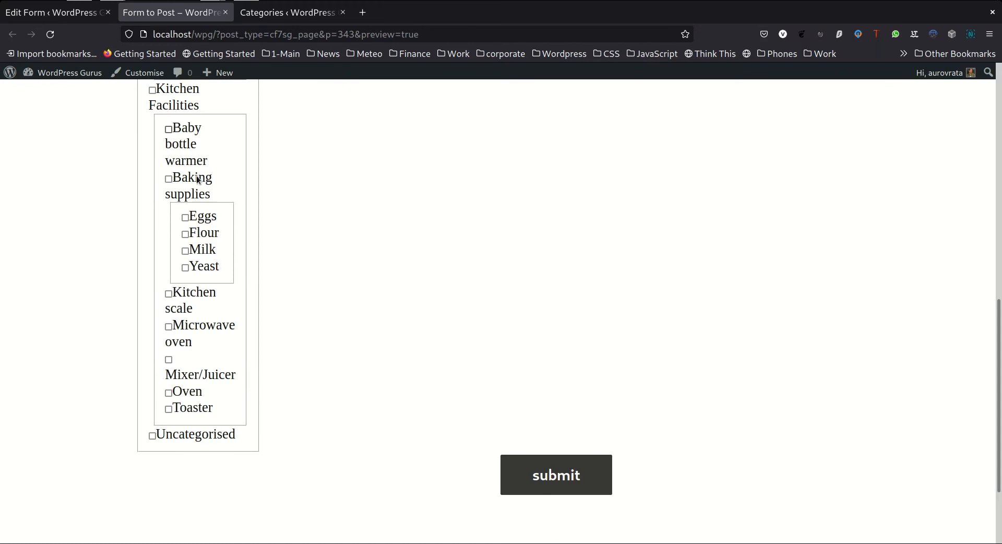
scroll(180, 313, "up", 2)
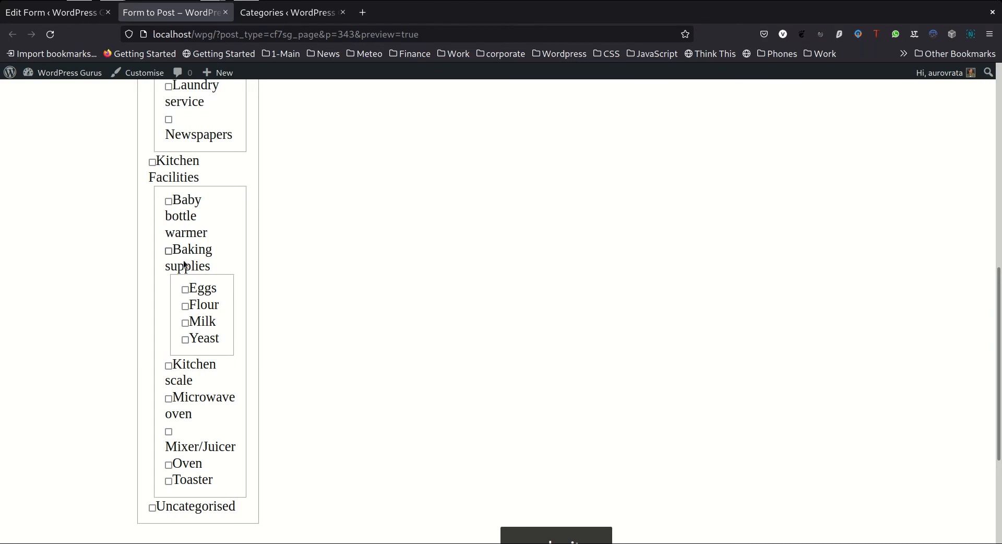
scroll(197, 266, "up", 8)
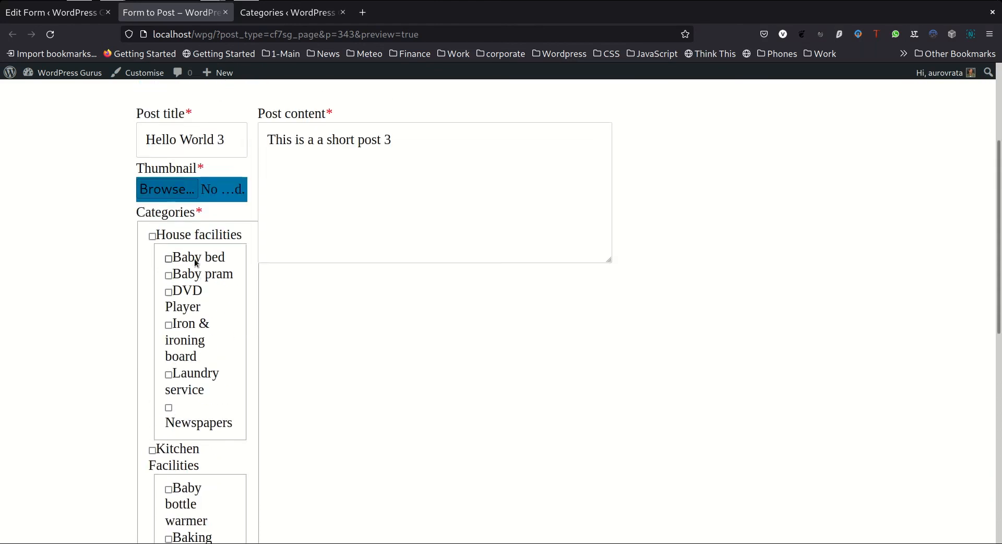
left_click_drag(241, 236, 214, 242)
scroll(214, 241, "up", 5)
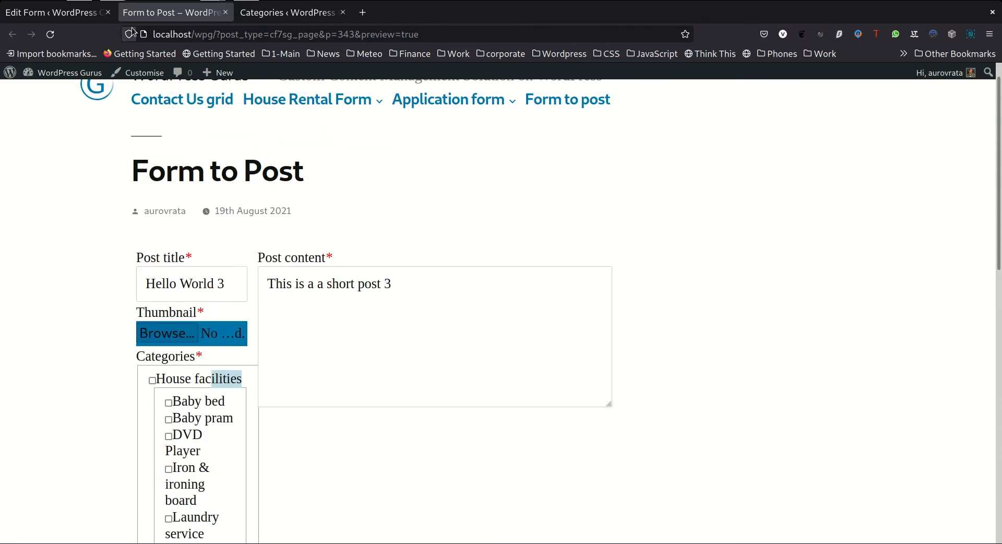
In the form editor's grid, set the Post content column's size to seven (7/12ths)
left_click(71, 17)
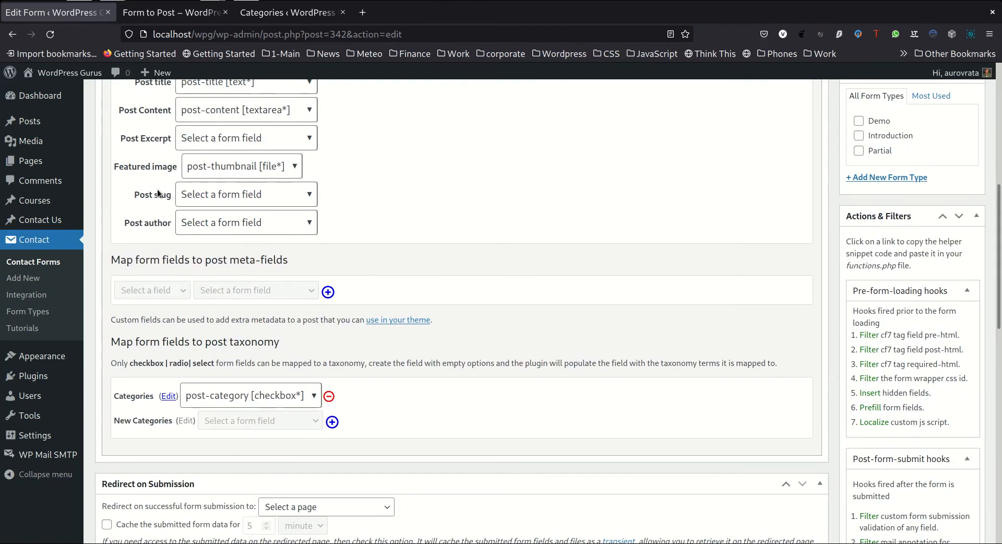
scroll(160, 194, "up", 6)
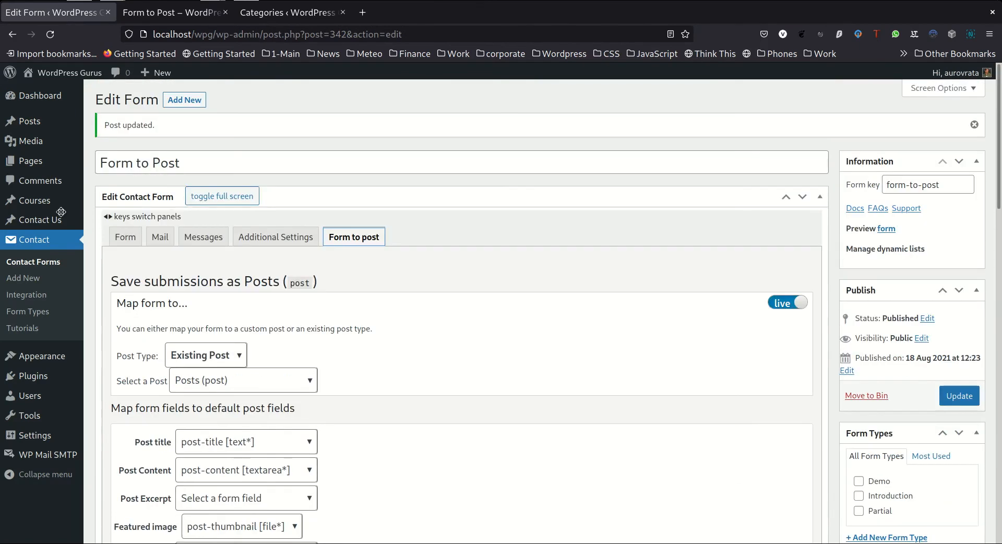
left_click(136, 239)
scroll(514, 286, "down", 4)
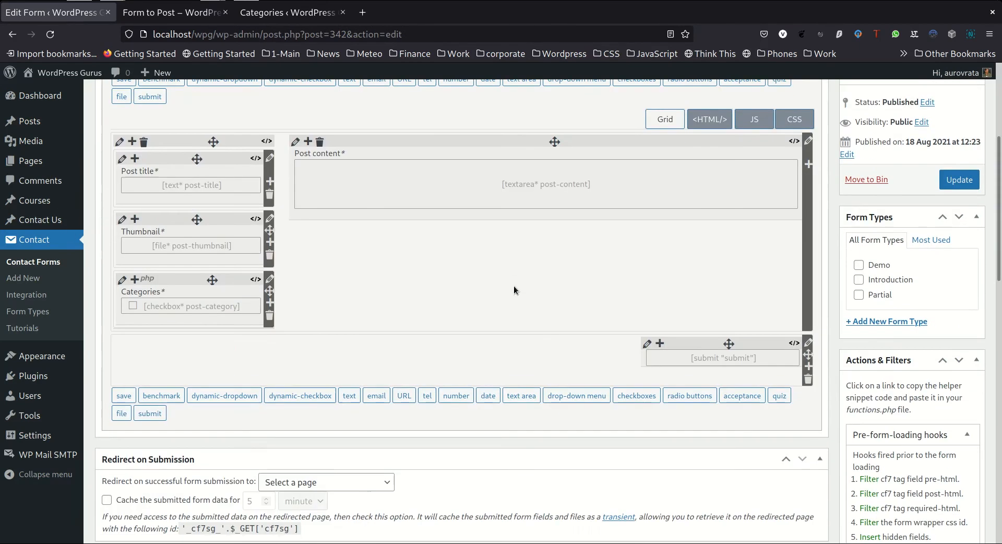
left_click(296, 142)
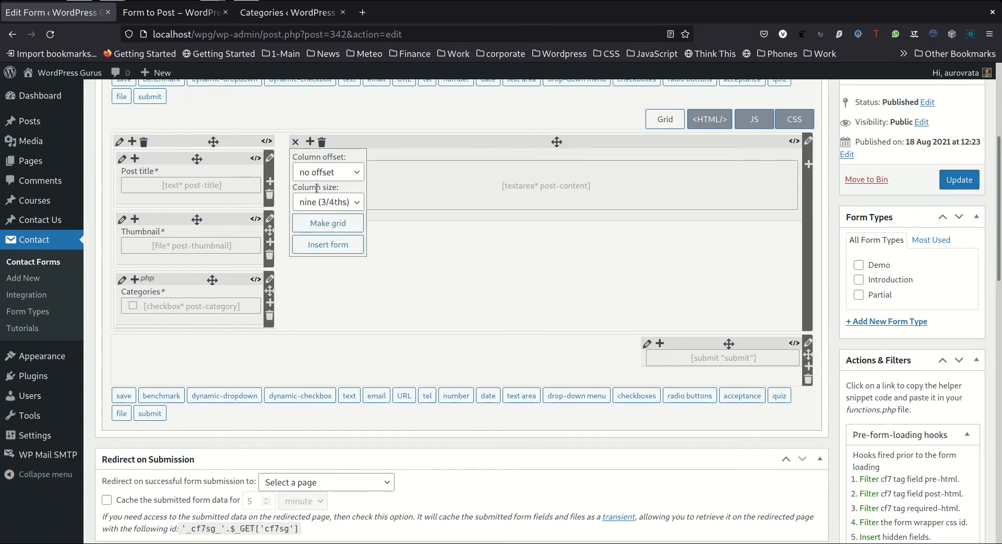
left_click(318, 204)
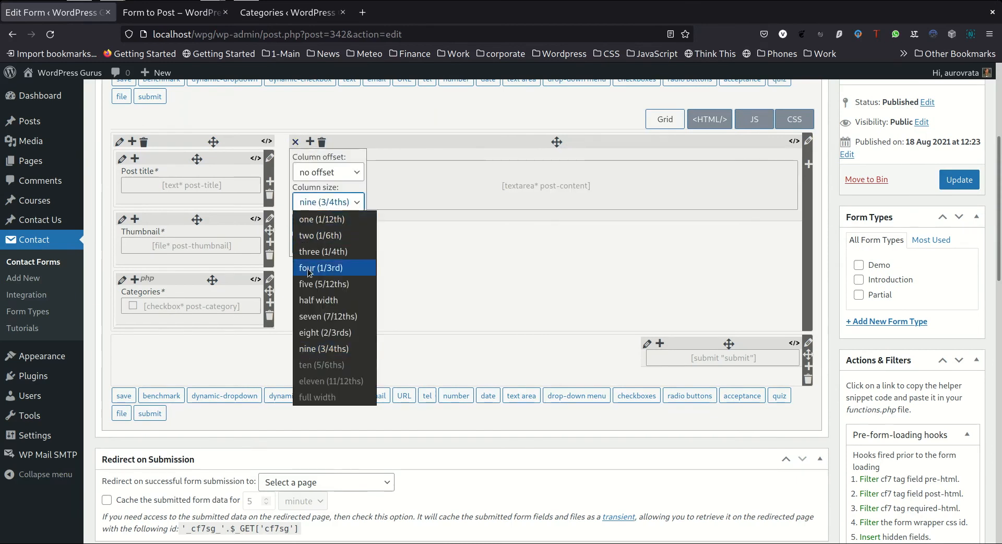
left_click(331, 321)
Set the size of the column holding Post title, Thumbnail and Categories to five (5/12ths), and update the form
left_click(120, 141)
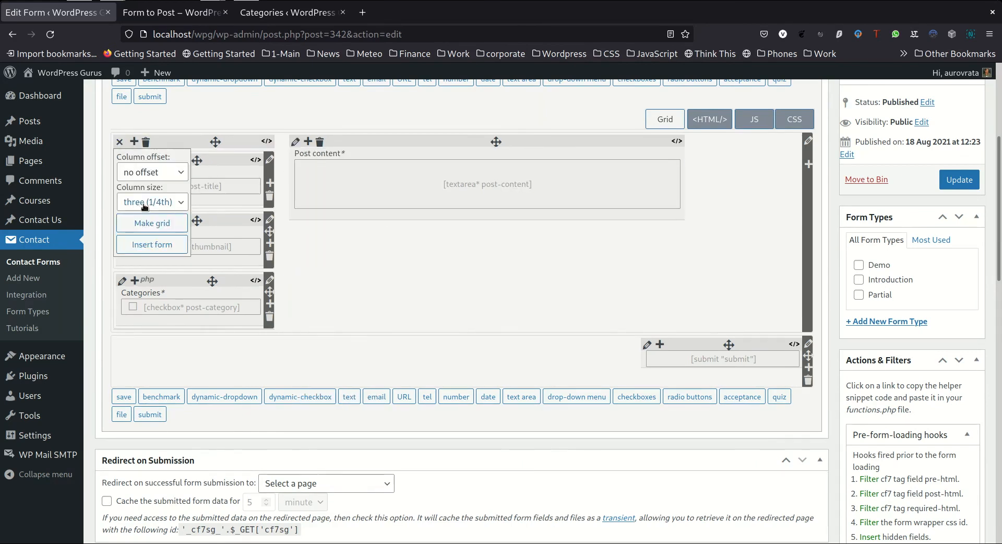
left_click(139, 206)
left_click(157, 282)
left_click(960, 179)
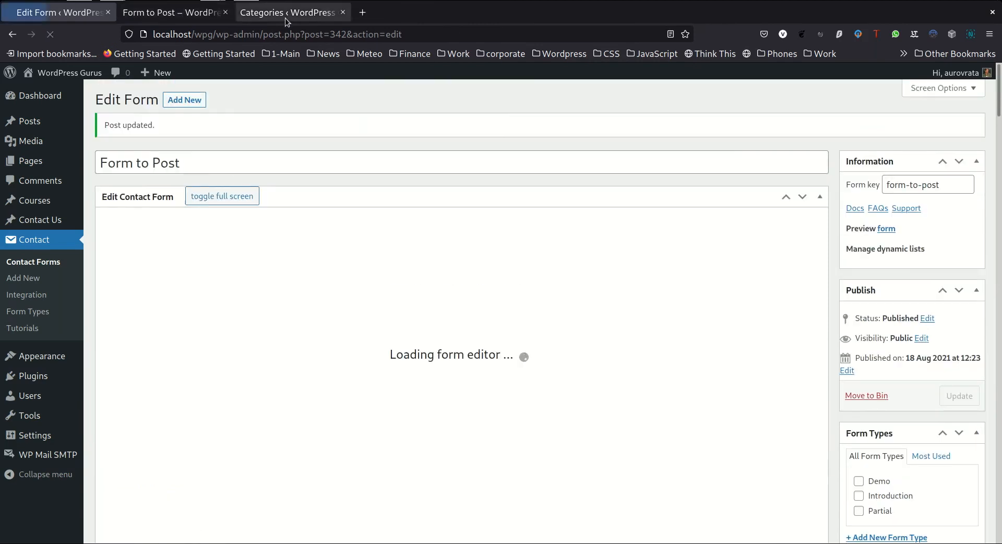
Reload the form preview and examine the nested Categories checkbox list in the resized column
left_click(172, 14)
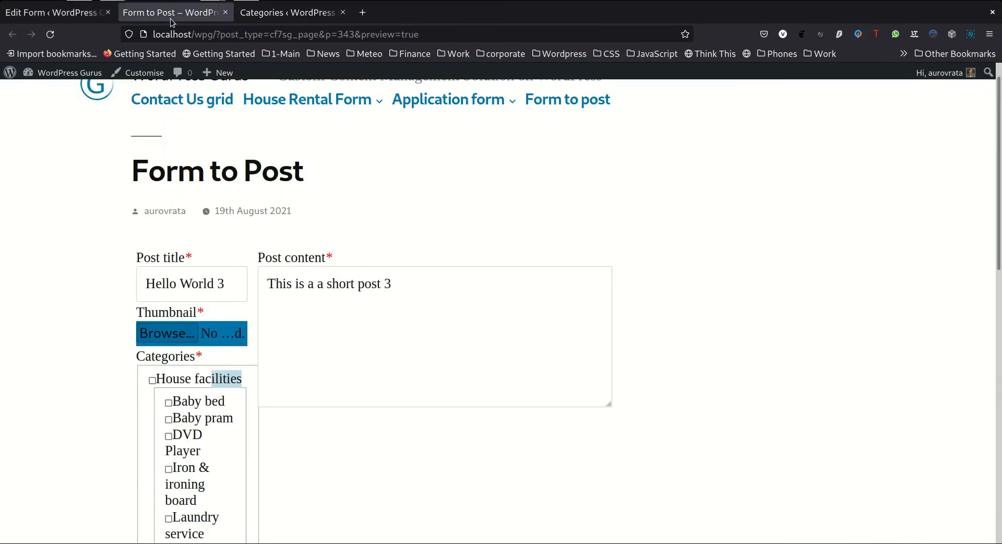
left_click(50, 33)
scroll(56, 189, "down", 4)
scroll(66, 206, "down", 3)
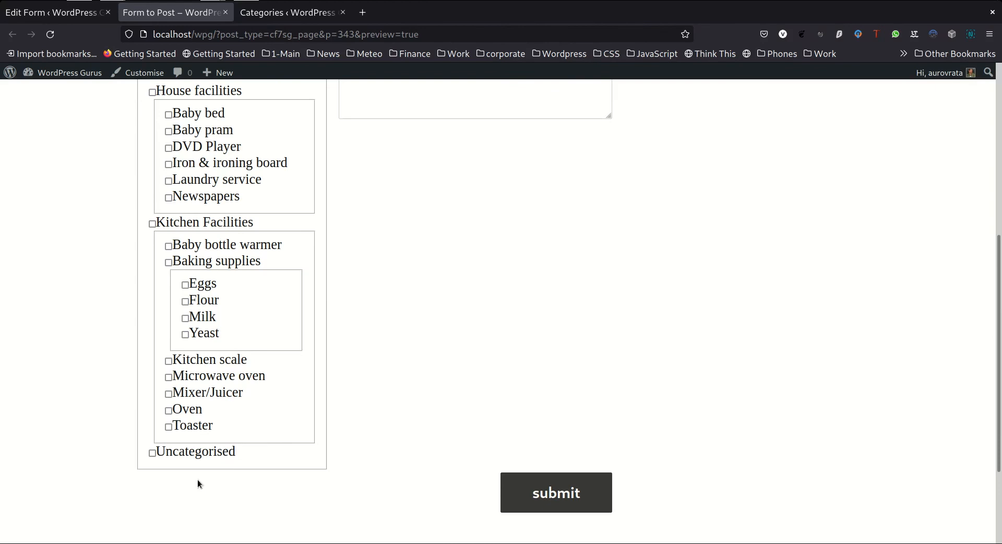
scroll(208, 269, "up", 3)
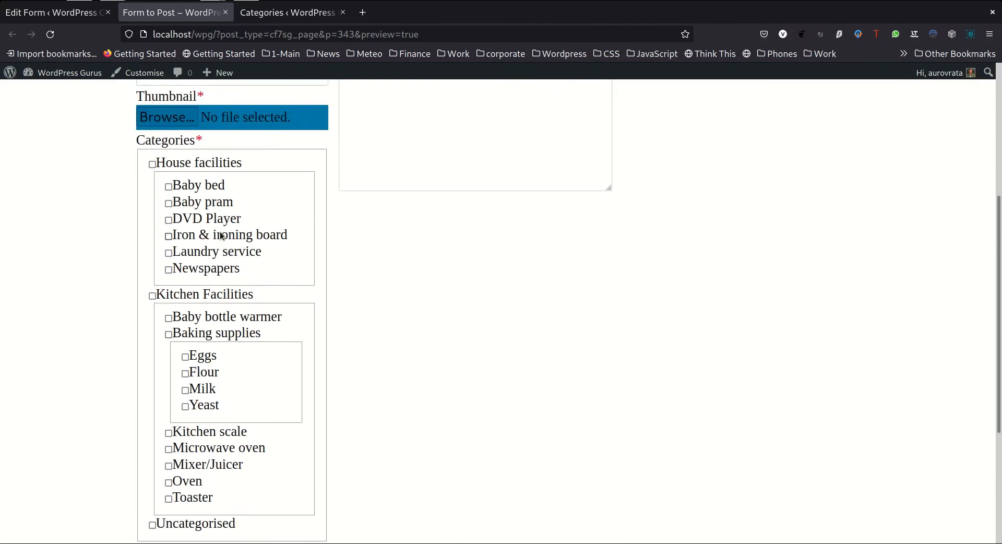
scroll(211, 412, "down", 3)
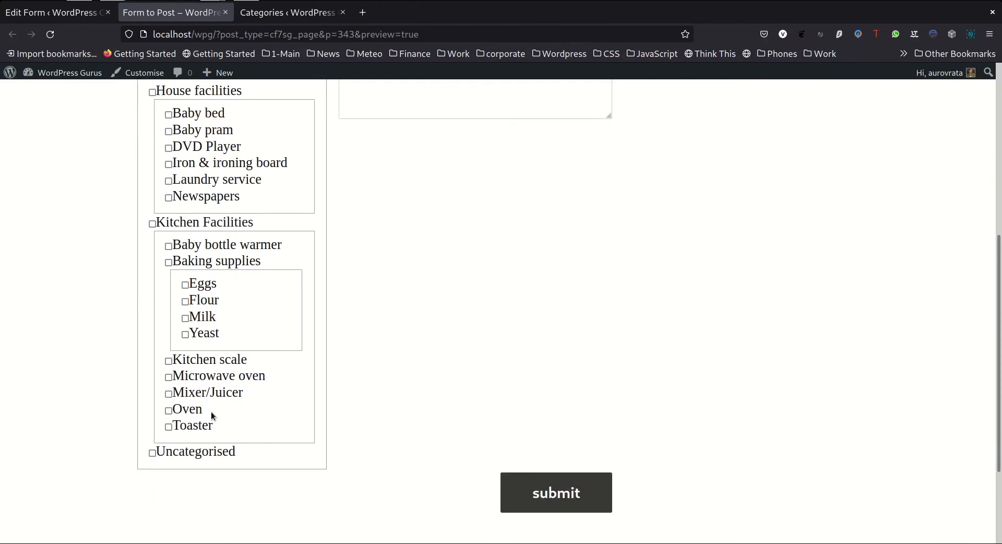
scroll(211, 412, "up", 6)
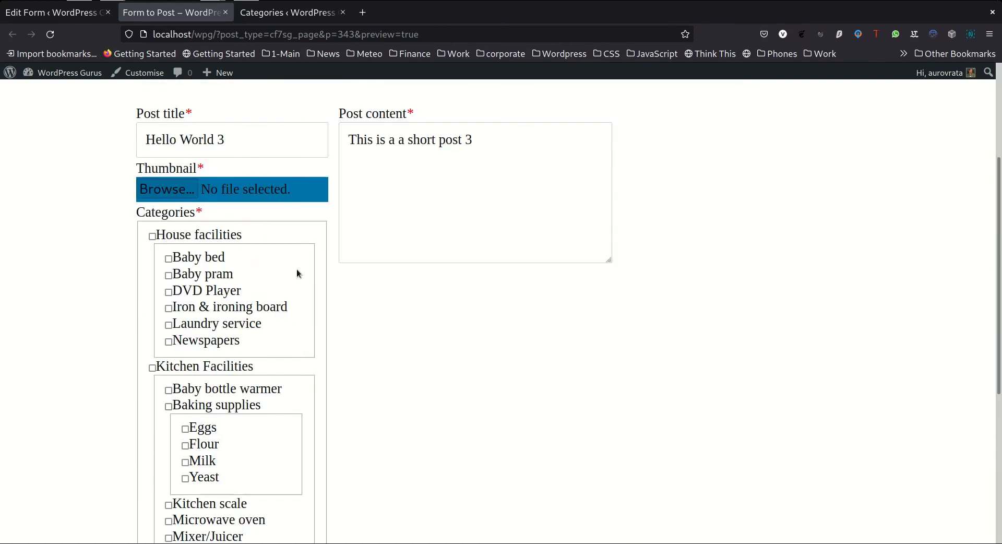
scroll(297, 244, "down", 6)
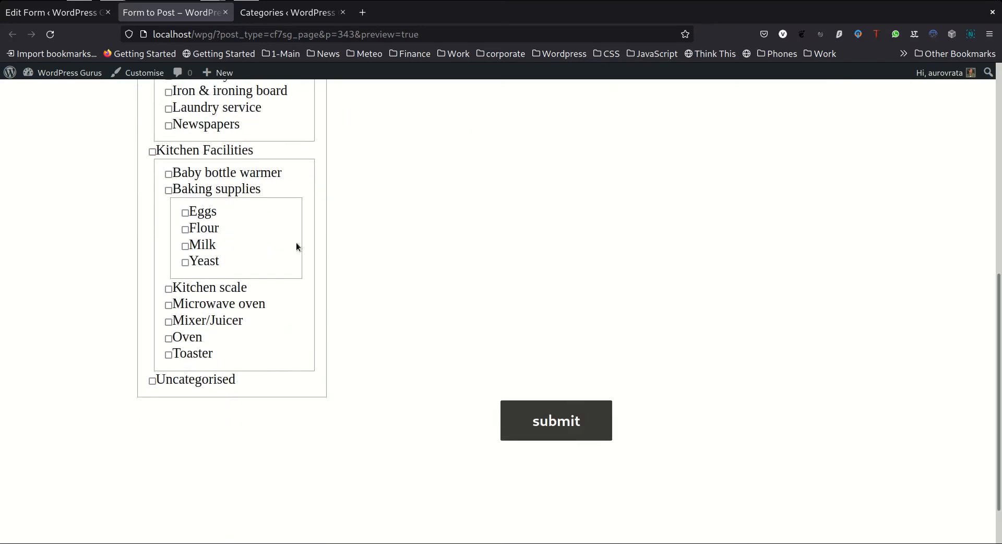
scroll(294, 244, "up", 3)
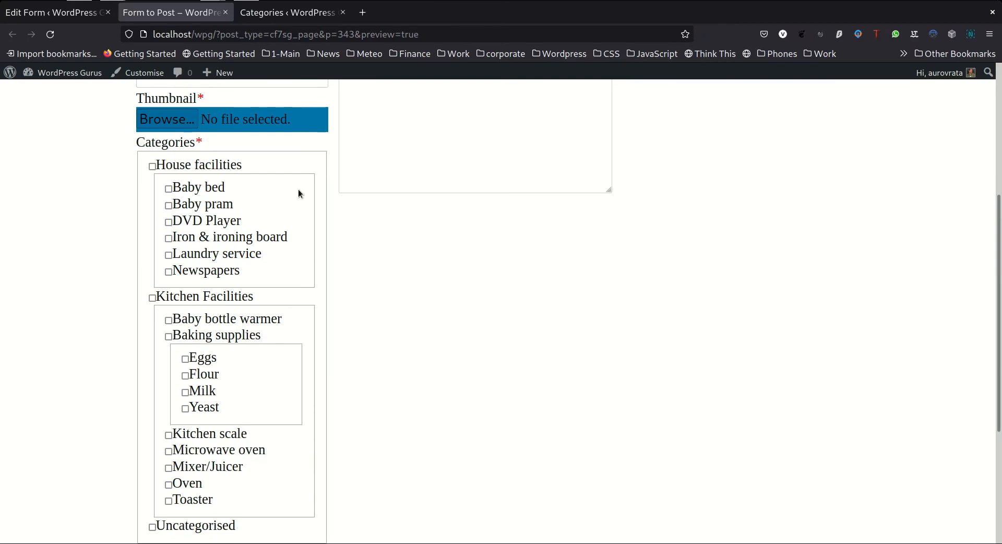
scroll(299, 191, "up", 3)
scroll(299, 191, "down", 5)
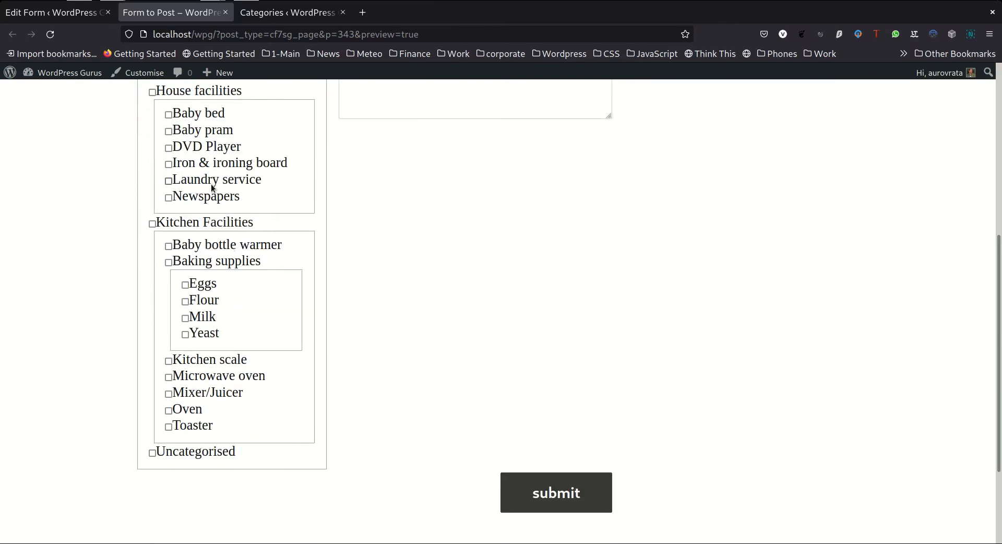
scroll(213, 189, "up", 3)
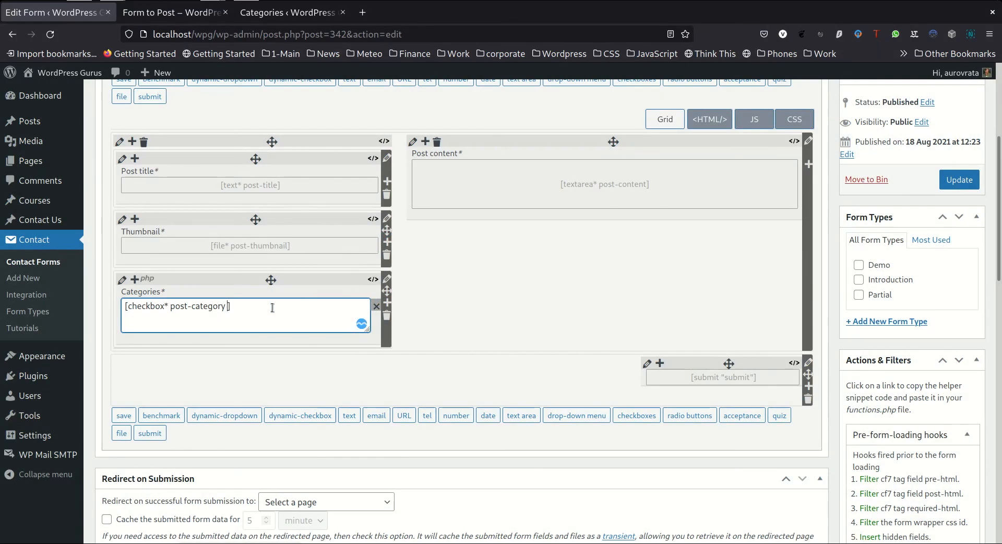
Paste the class:hybrid-select option back into the Categories field's checkbox tag and update the form
type("class:hybrid-select")
key("Tab")
key("Tab")
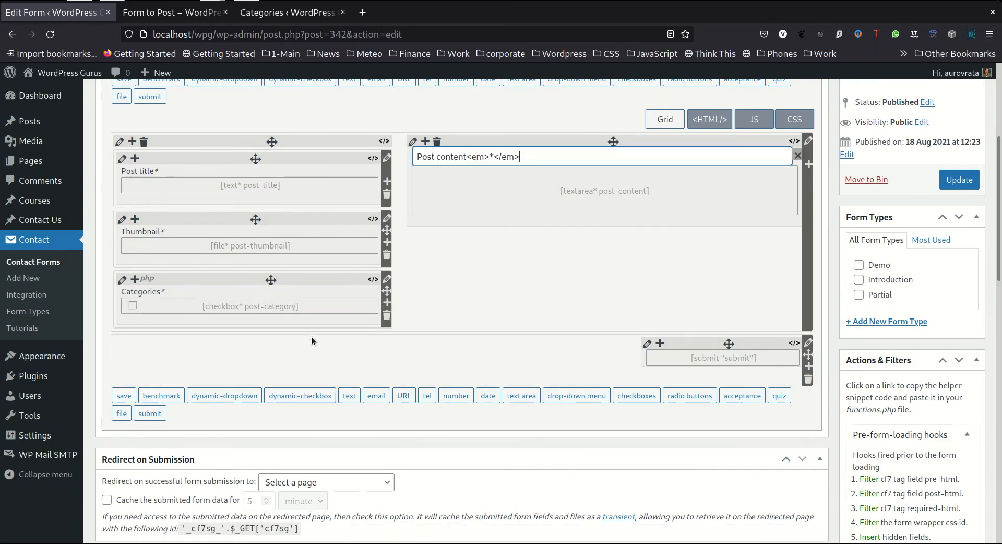
left_click(950, 179)
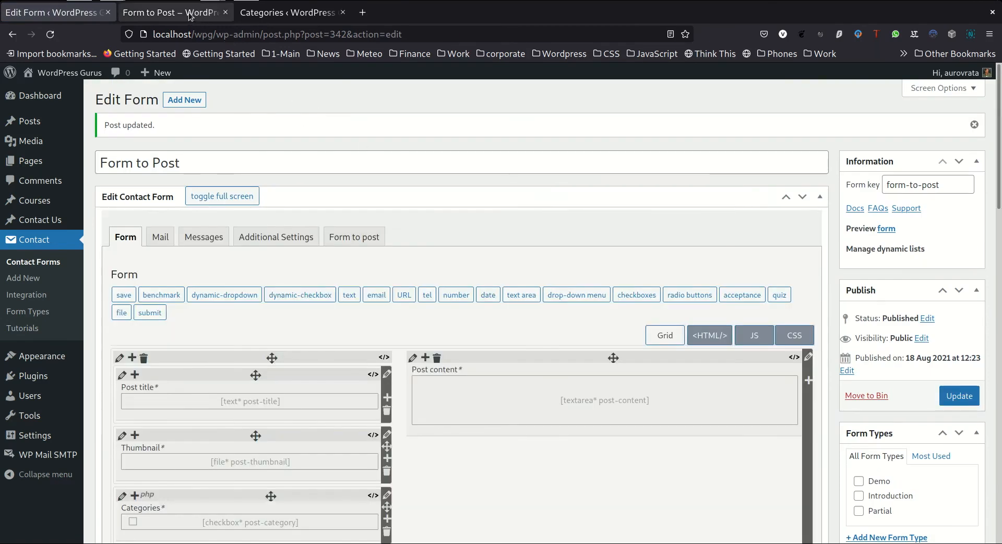
Reload the form preview and examine the terms in the Categories hybrid drop-down with checkboxes
left_click(189, 16)
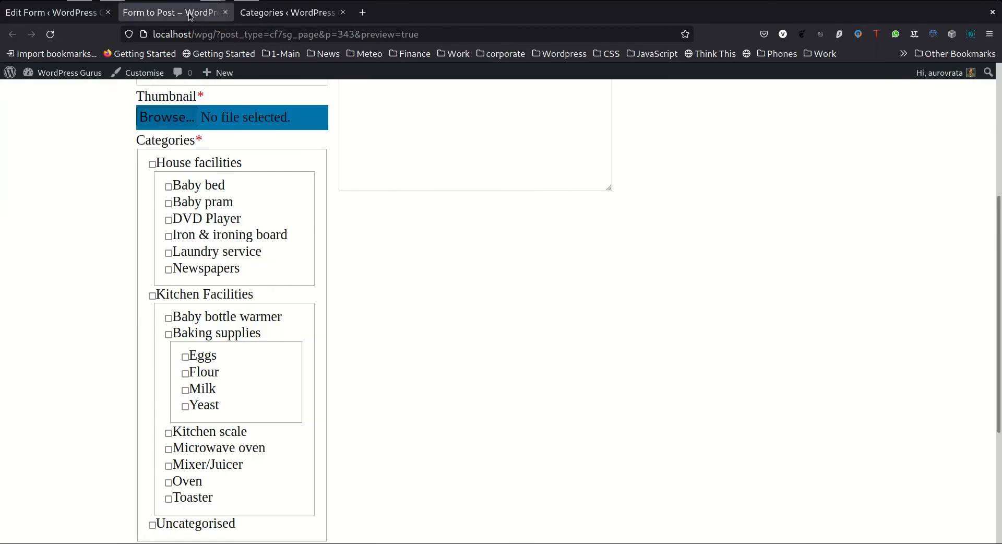
left_click(52, 35)
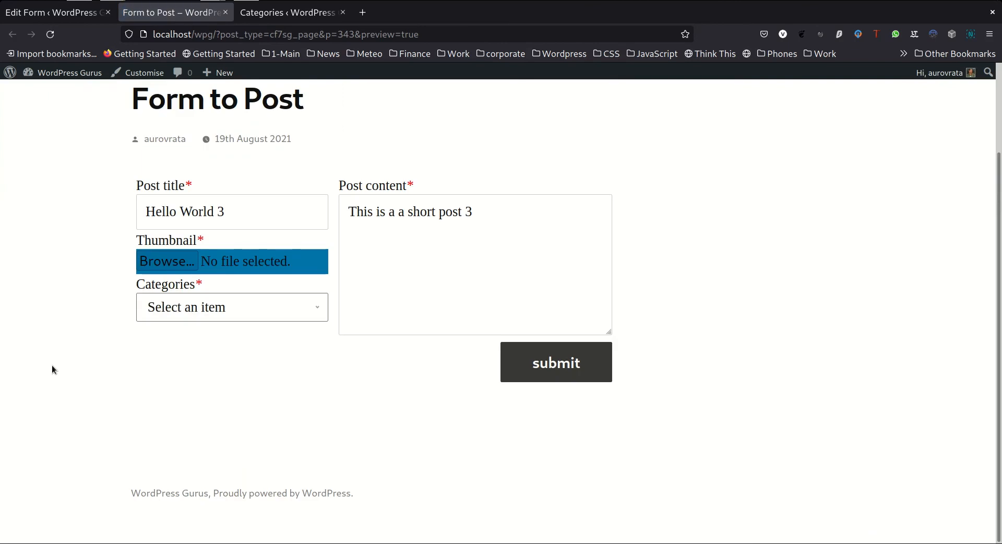
left_click(321, 307)
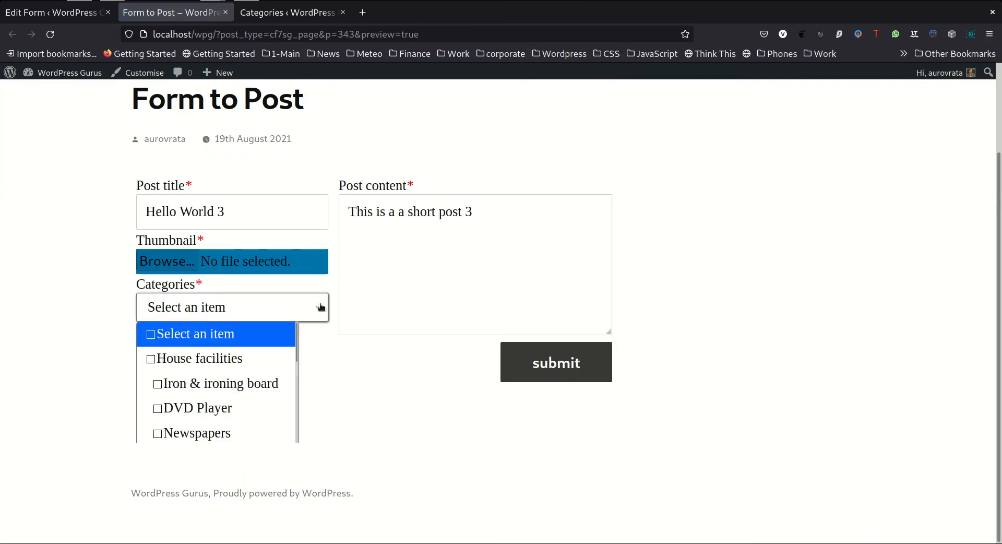
scroll(278, 347, "down", 2)
scroll(278, 347, "down", 3)
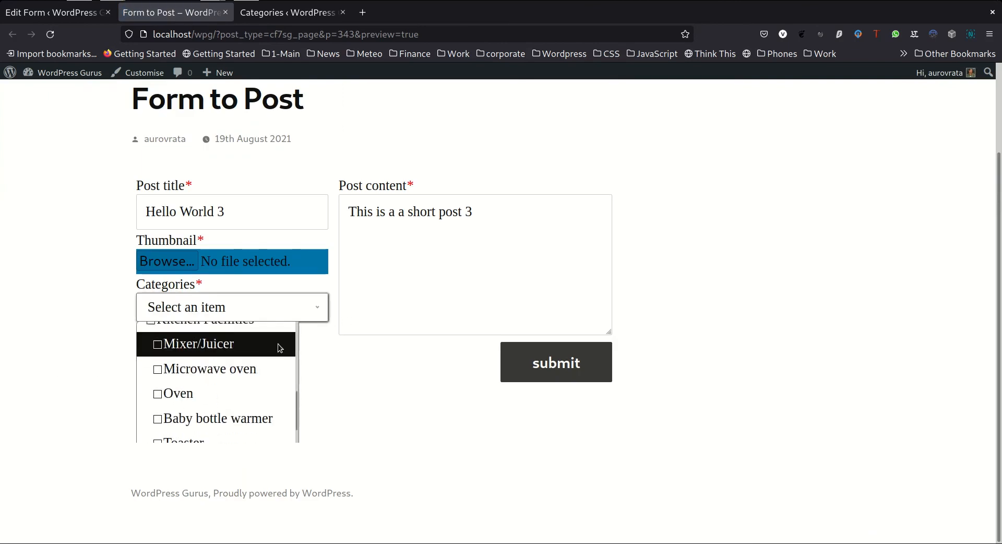
Select Flour, Milk and Eggs under Baking supplies in the Categories hybrid drop-down of the form preview
scroll(280, 348, "down", 3)
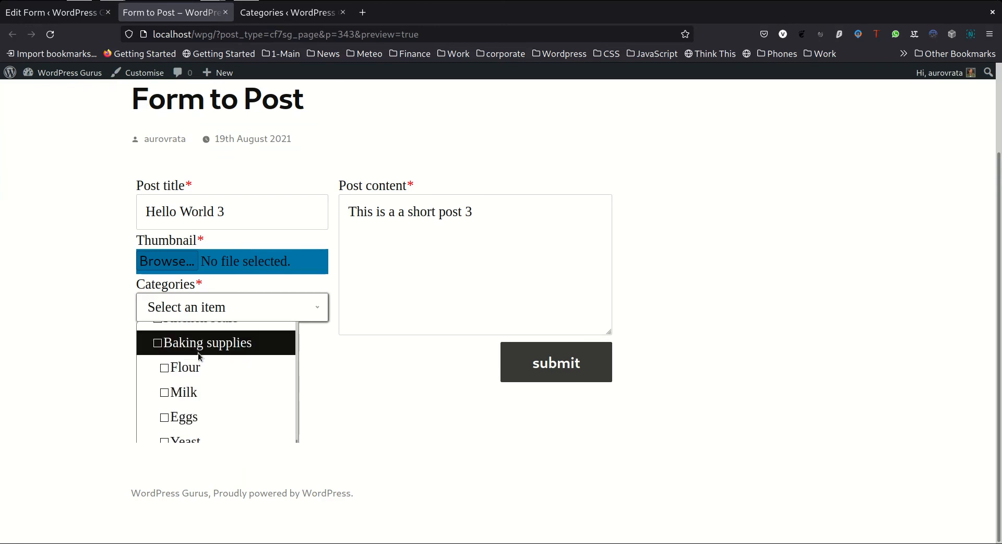
scroll(196, 347, "up", 2)
scroll(200, 355, "up", 6)
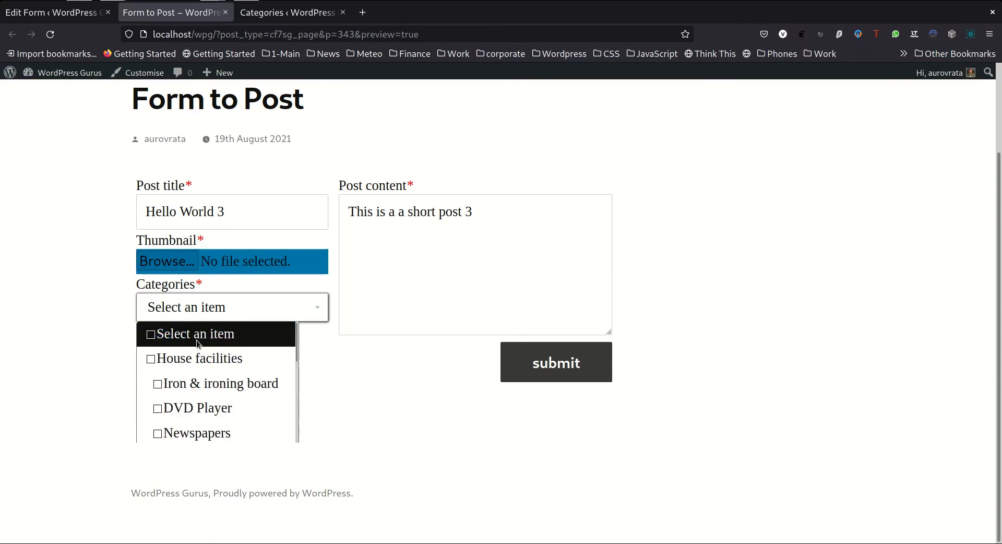
scroll(197, 340, "down", 6)
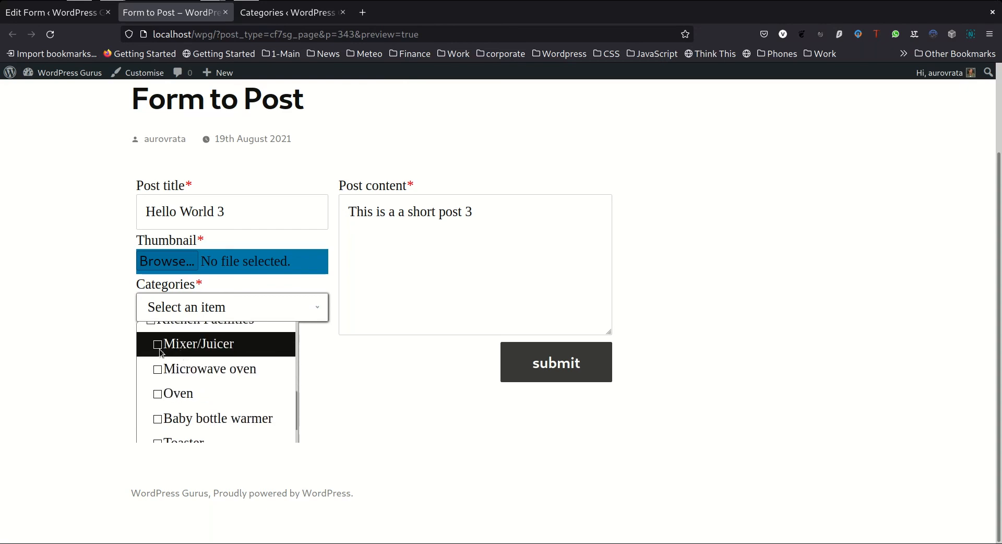
scroll(172, 377, "down", 3)
scroll(173, 376, "down", 2)
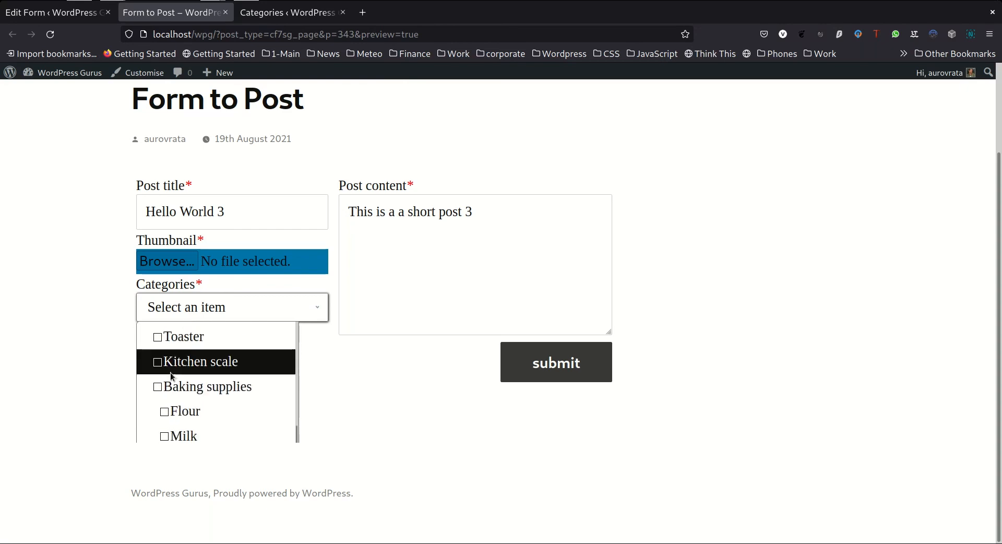
left_click(185, 372)
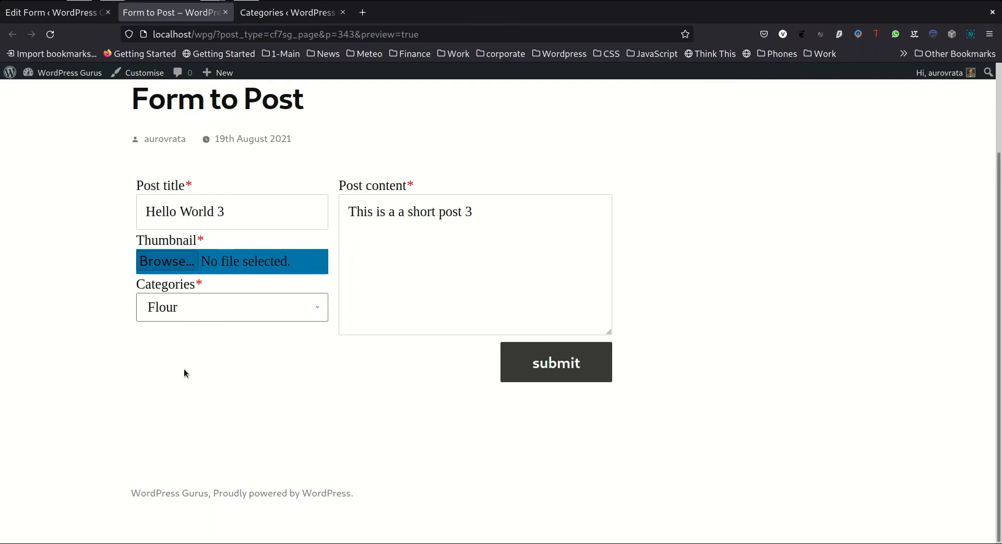
left_click(189, 313)
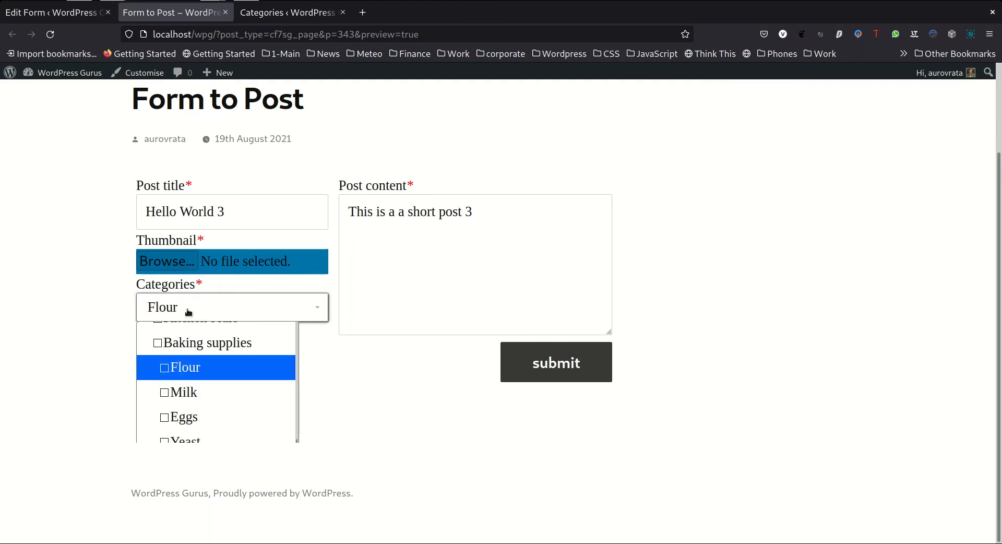
left_click(201, 393)
left_click(206, 312)
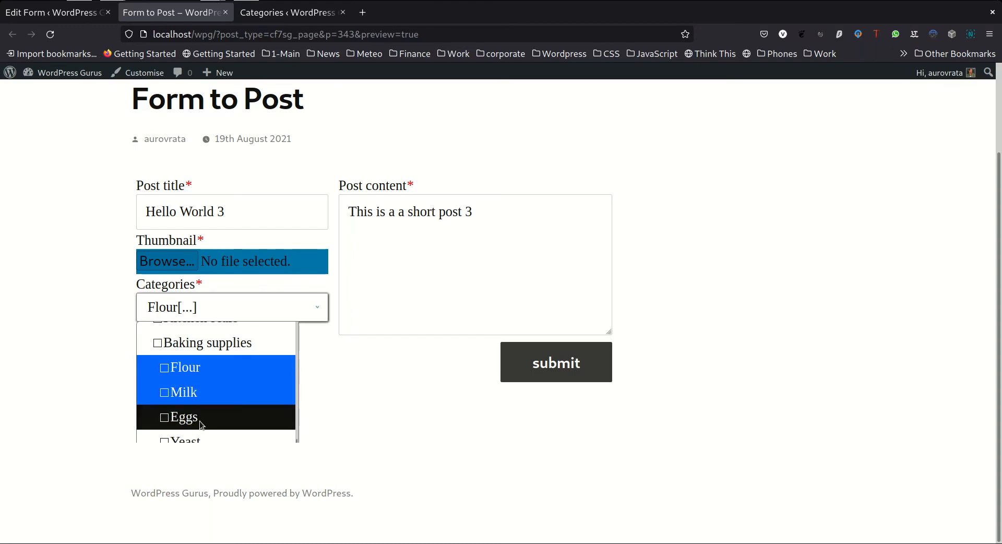
left_click(201, 422)
left_click(233, 307)
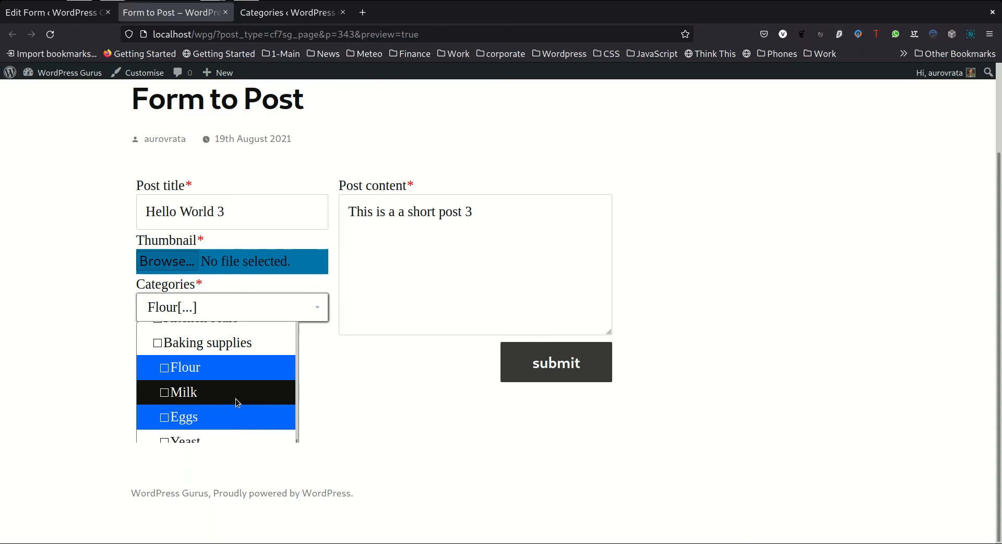
left_click(473, 395)
Change the post title to "Hello World 4" and the post content to "This is a a short post 4"
left_click(242, 203)
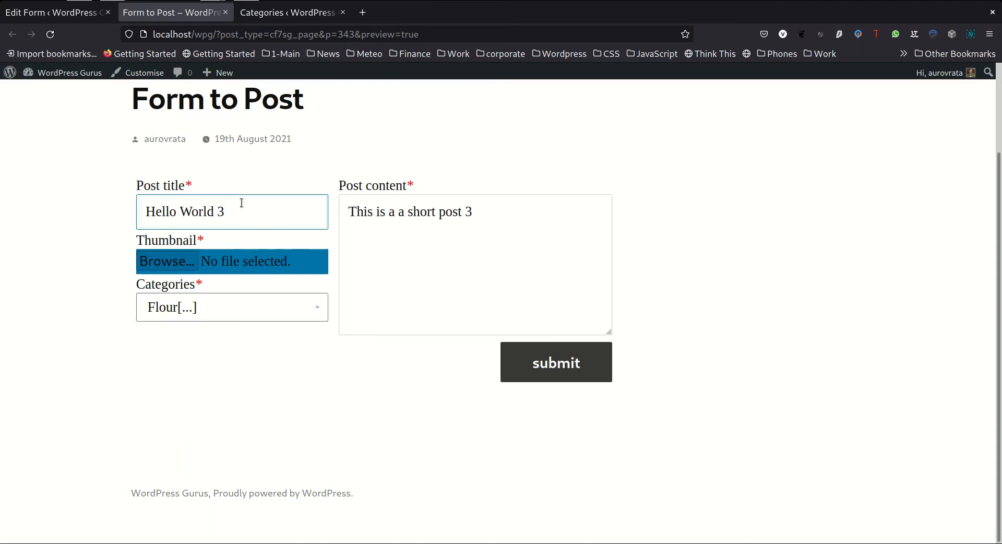
key("BackSpace")
type("4")
left_click(491, 202)
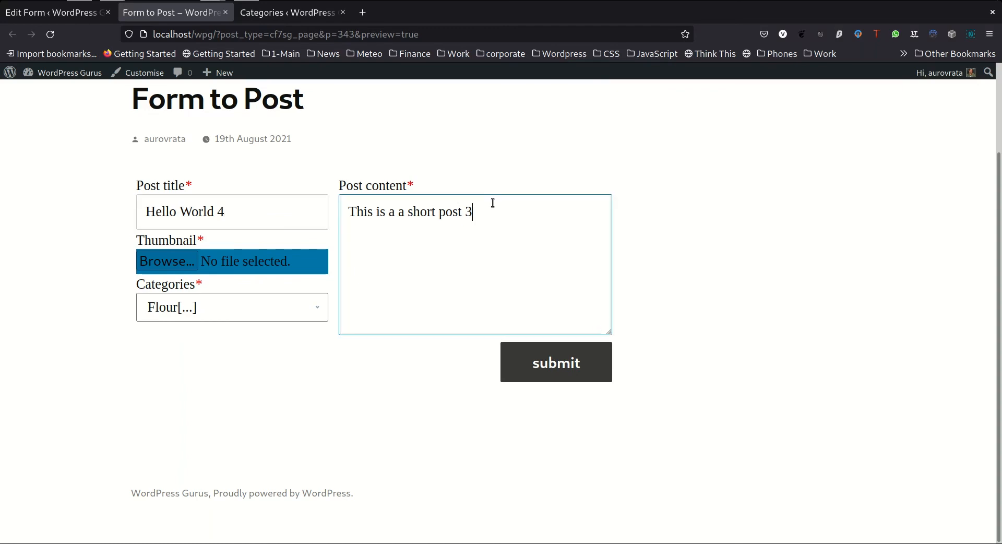
key("BackSpace")
type("4")
Attach 20170919_112304.jpg from the Pictures folder as the thumbnail and submit the form
left_click(179, 263)
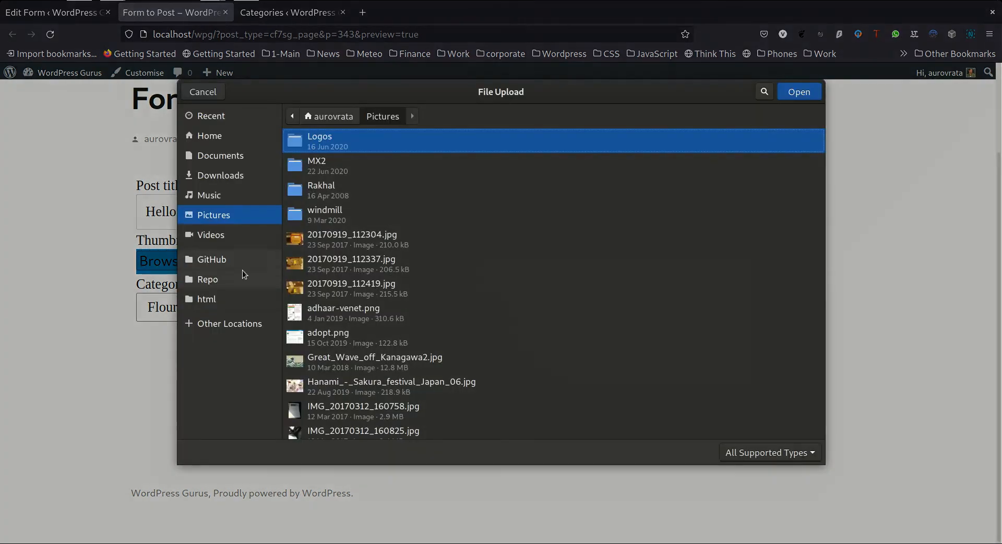
left_click(334, 234)
left_click(799, 92)
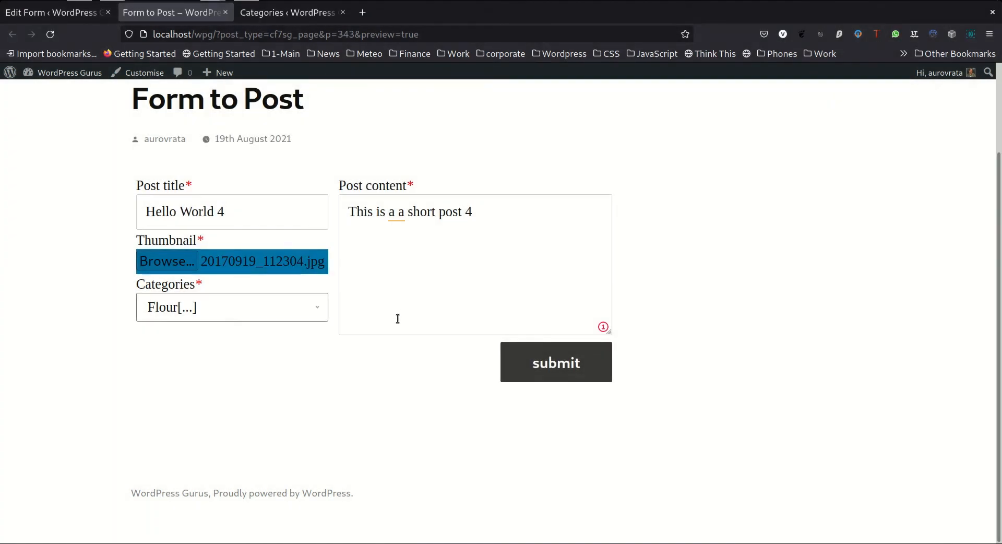
left_click(562, 364)
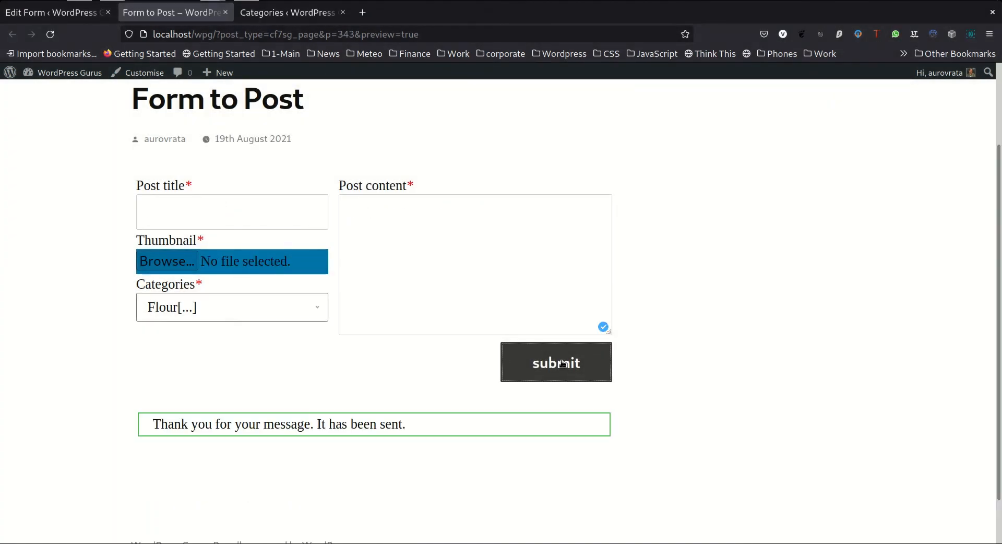
Open the submitted Hello World 4 draft from the WordPress posts list for review
left_click(288, 13)
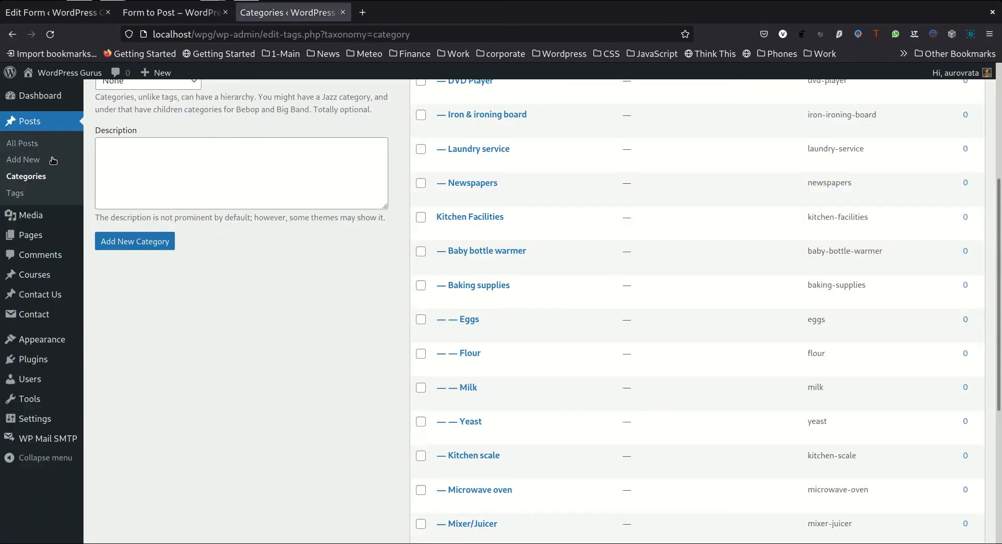
left_click(34, 121)
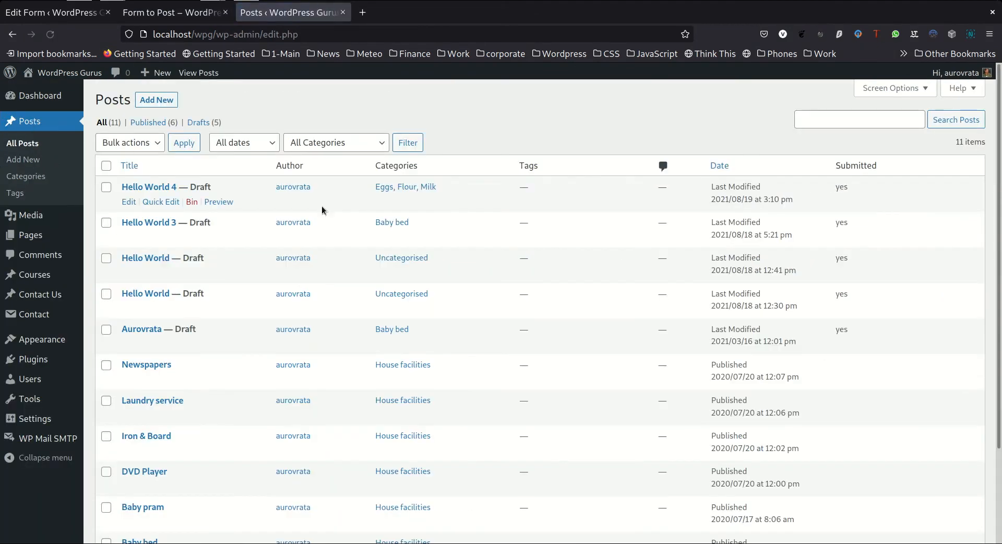
left_click(156, 189)
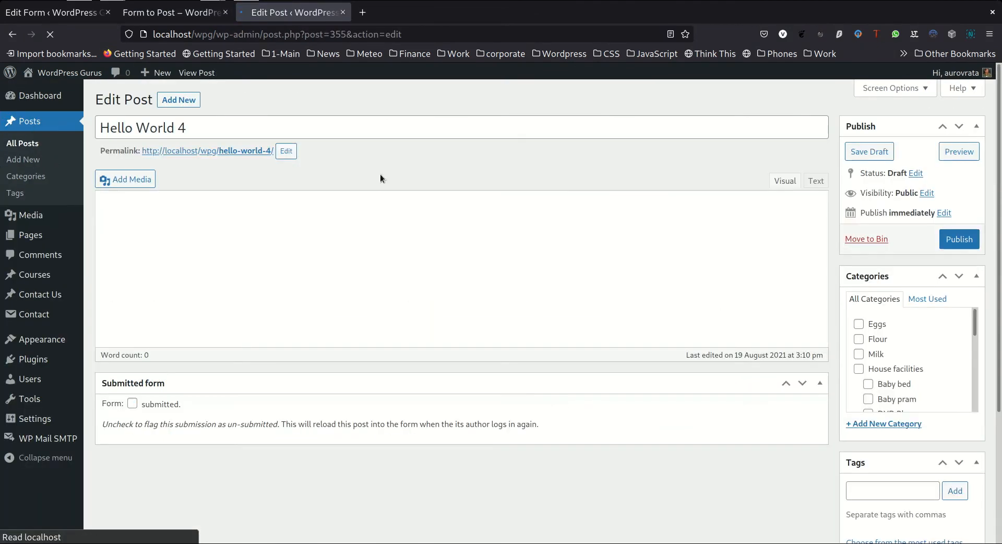